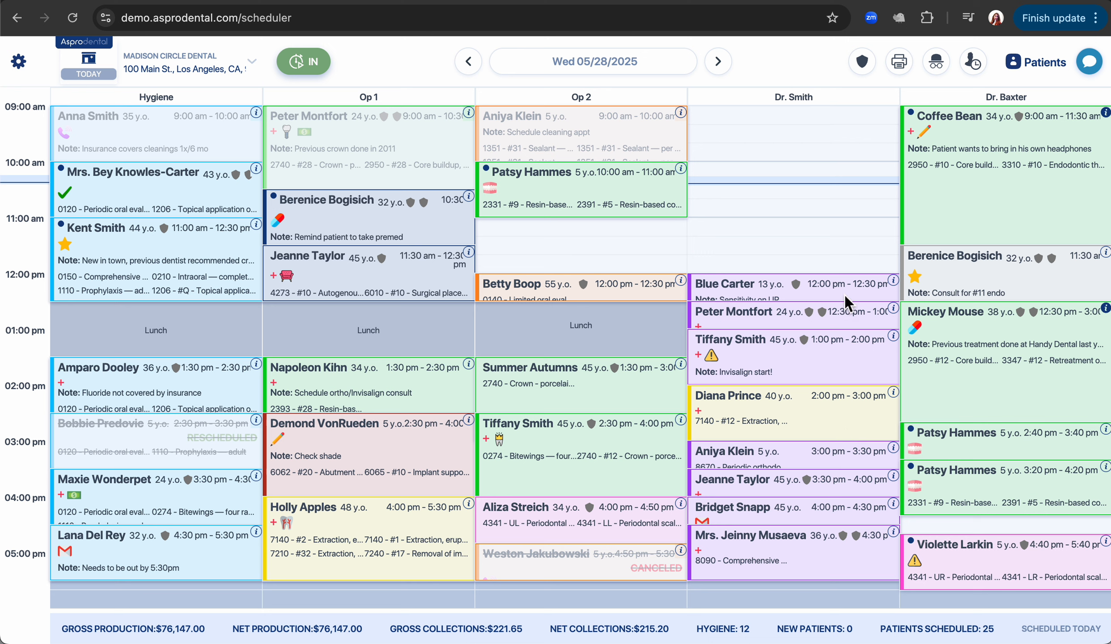
Select the empty 10:00 AM slot in Dr. Smith's column on 05/28/2025.
click(791, 167)
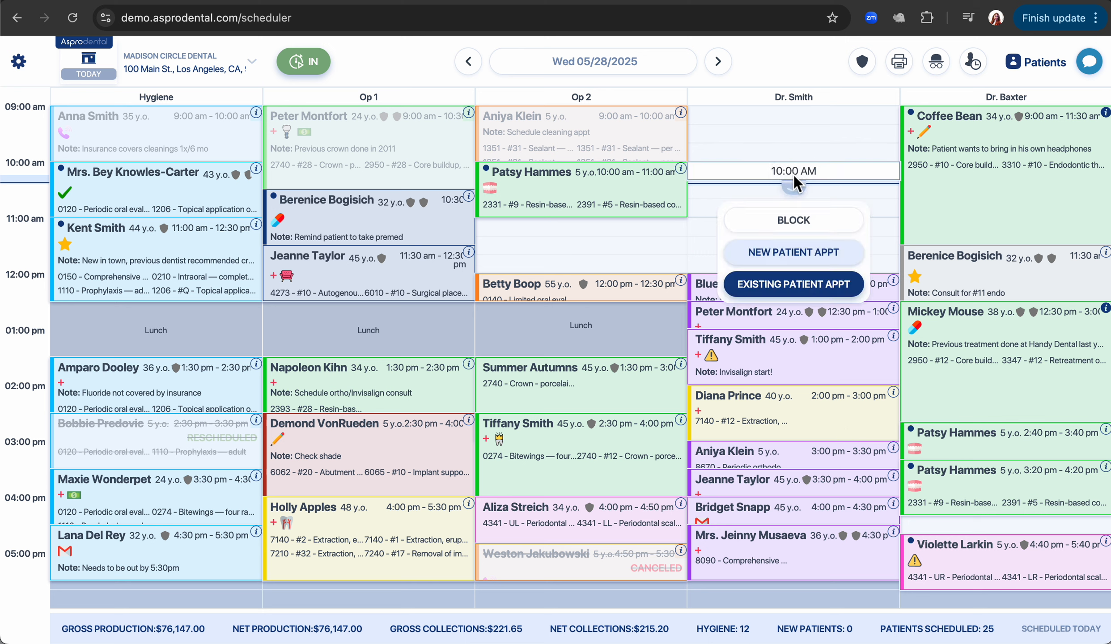
Extend the slot to 10:00 AM–12:00 PM and book it for the existing patient found by name.
drag(794, 176, 785, 275)
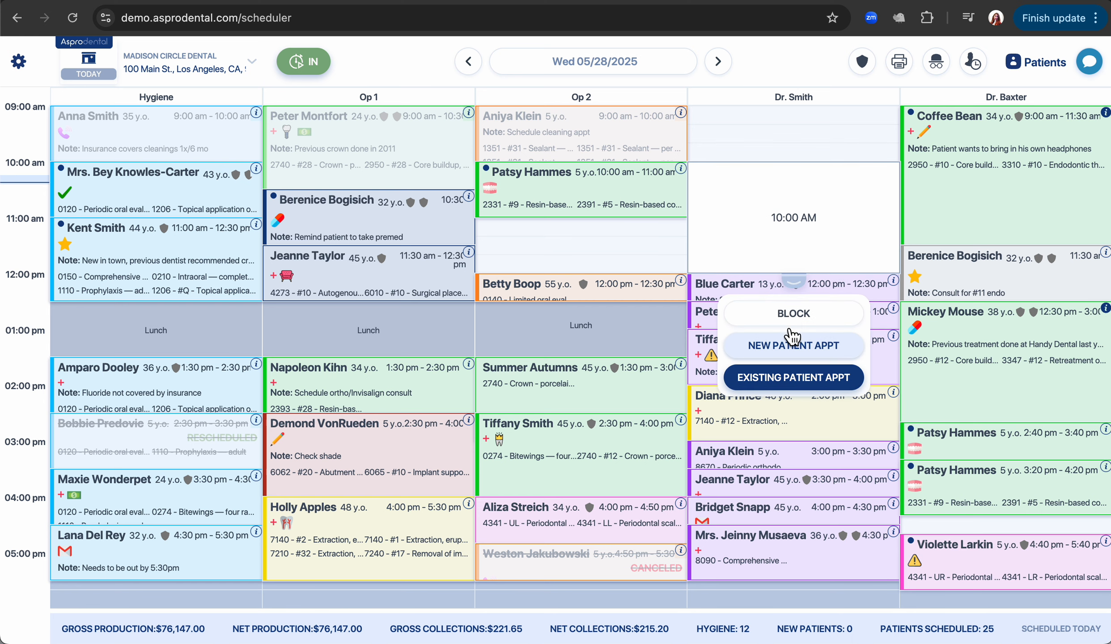
click(790, 381)
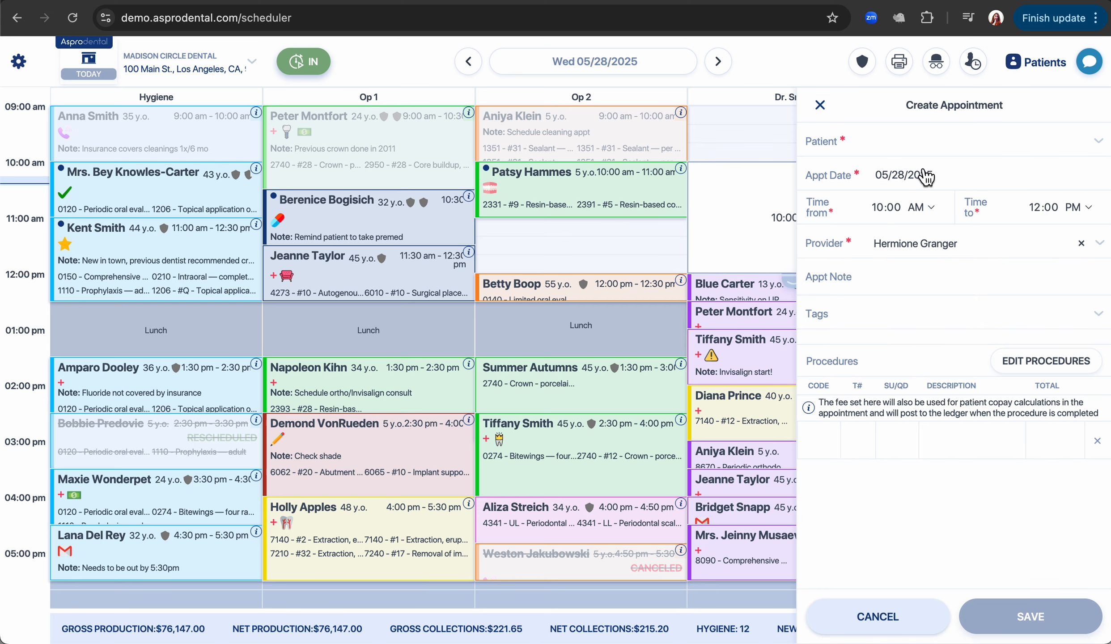
click(915, 142)
text(luna)
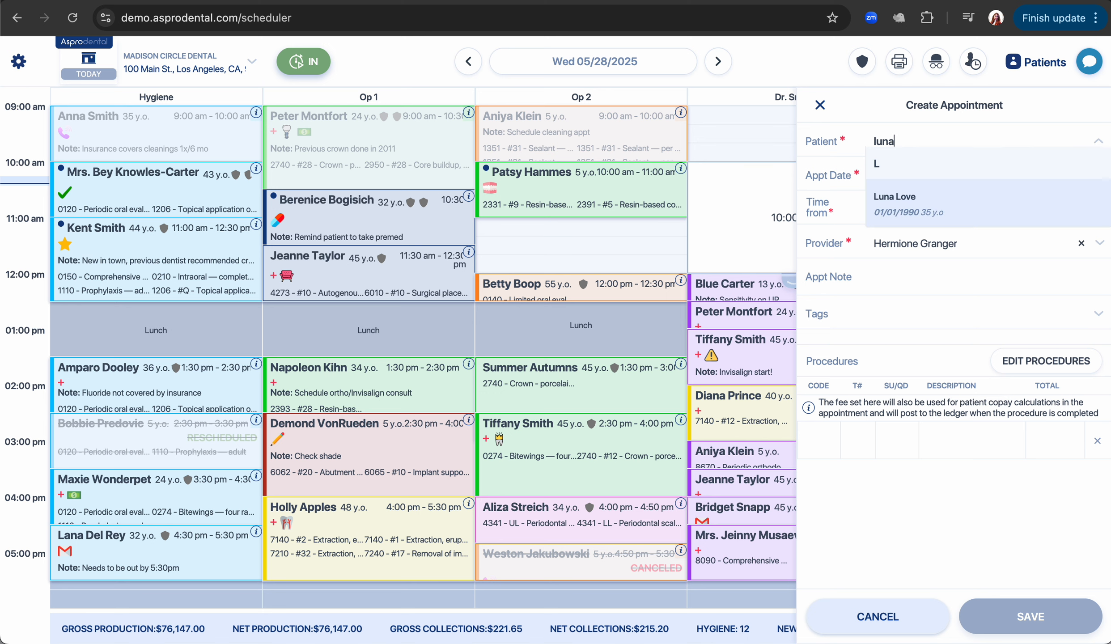
click(919, 199)
Add the appointment note 'Toothache on upper right'.
click(891, 279)
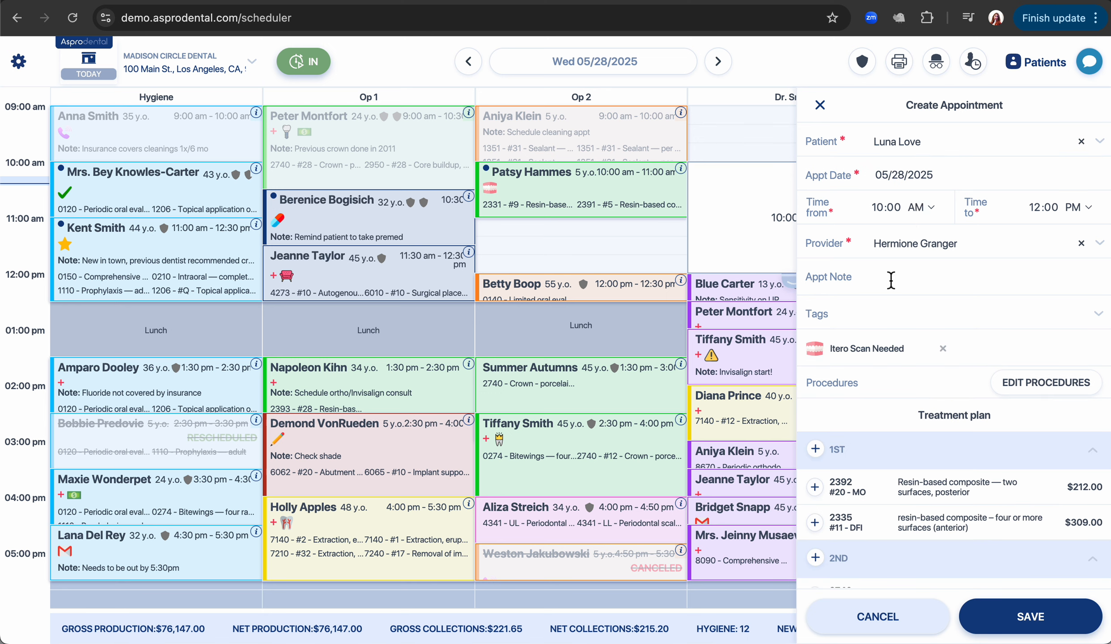
text(Too)
text(thache on upper right)
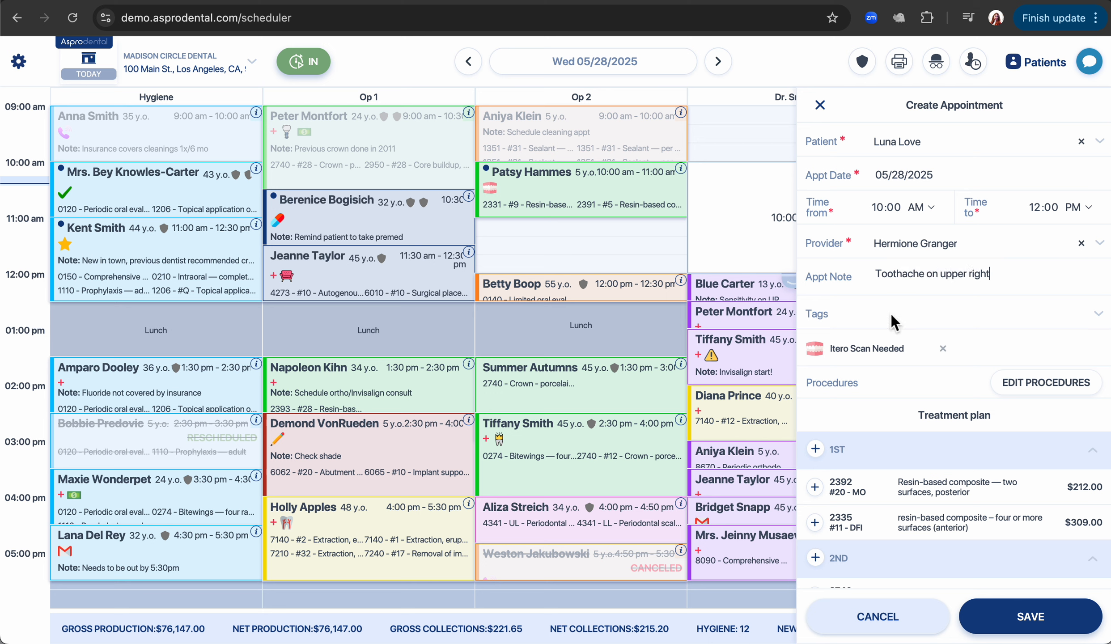
click(951, 312)
Tag the appointment as Broken tooth.
click(943, 377)
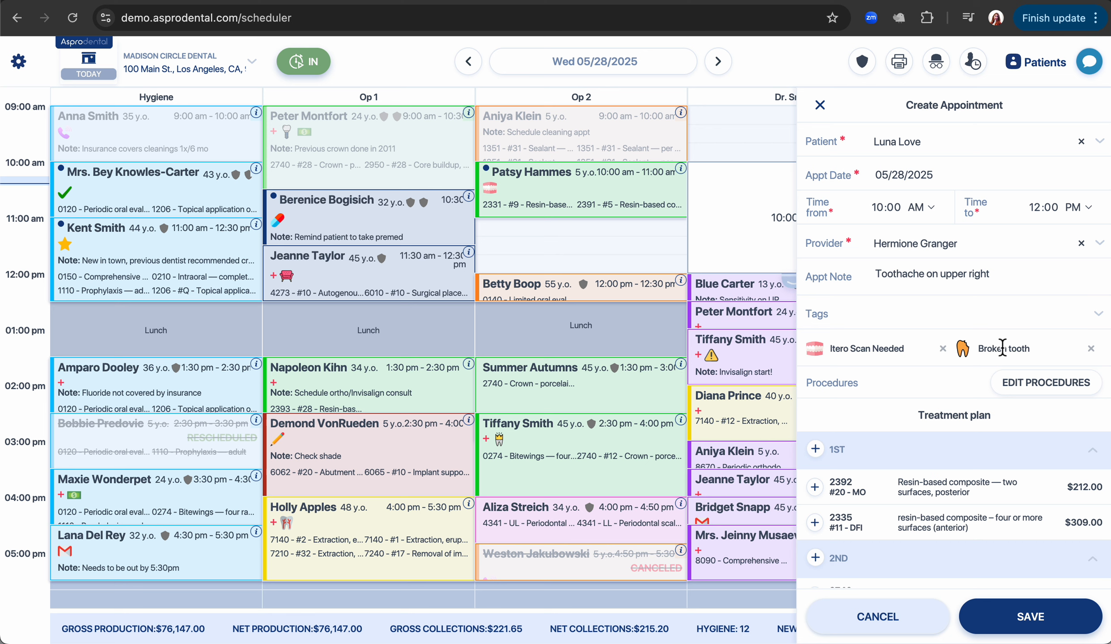
click(1004, 316)
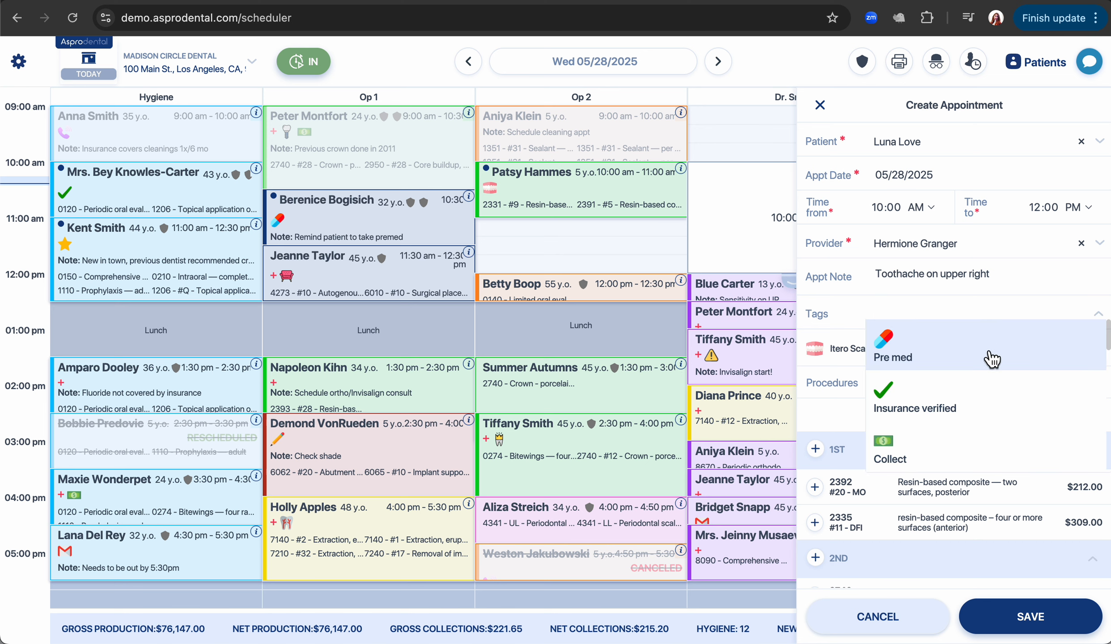
scroll(984, 372, down, 5)
click(842, 309)
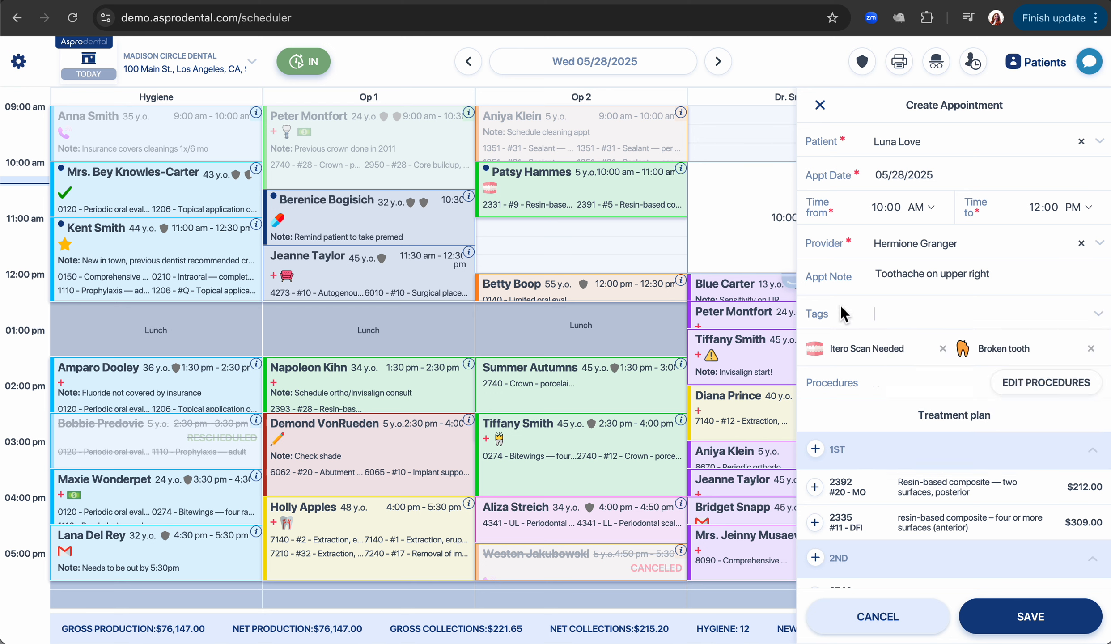
scroll(879, 329, down, 4)
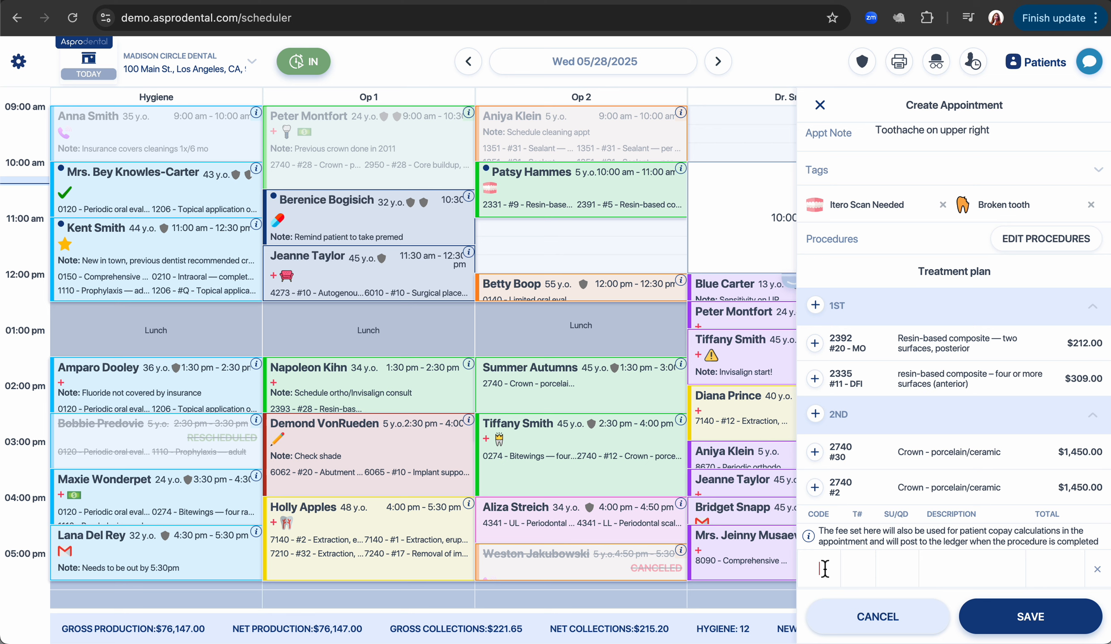
Insert the hygiene procedures 0274, 0120, 0220, 0230 and 1110 using the hyg code shortcut.
click(825, 569)
text(hyg)
key(Return)
scroll(959, 529, down, 4)
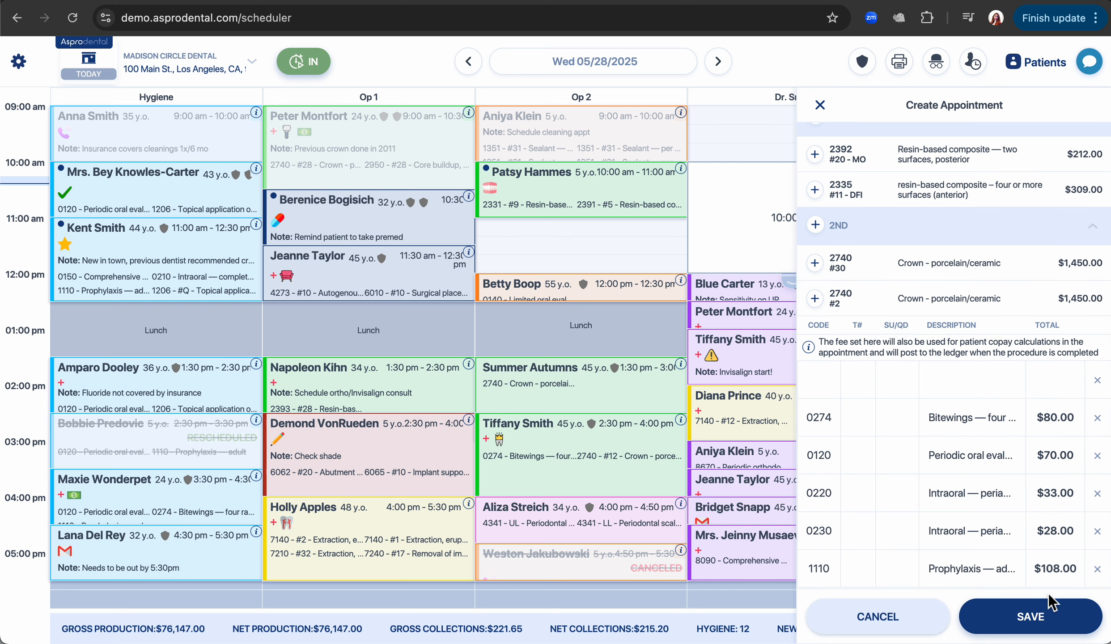
Save the 10:00 AM–12:00 PM appointment and open its details popup.
click(1044, 622)
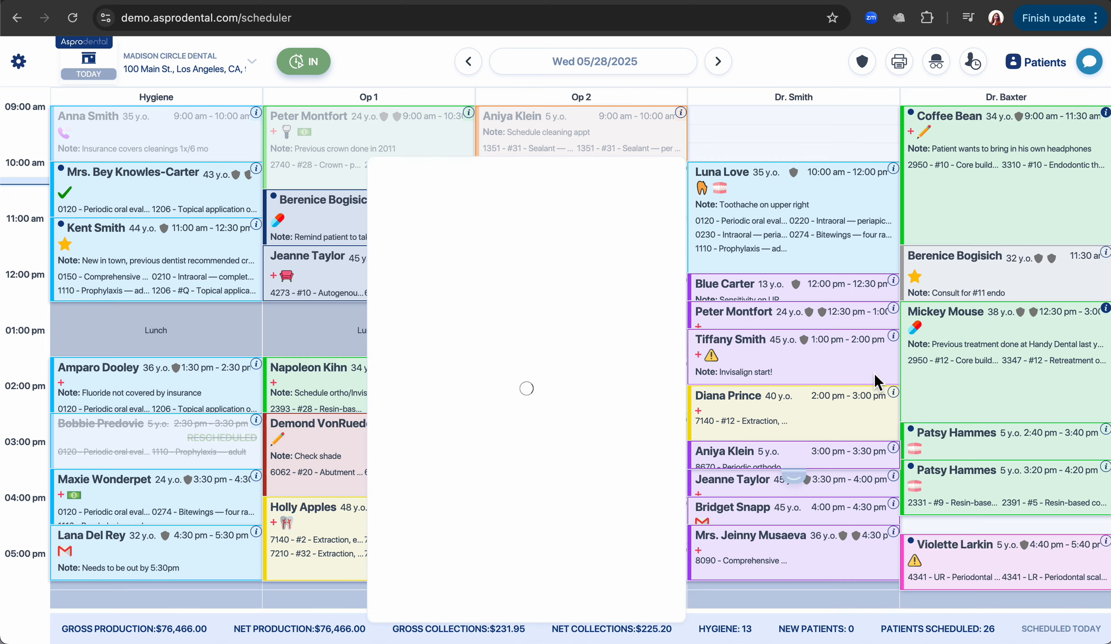
click(736, 183)
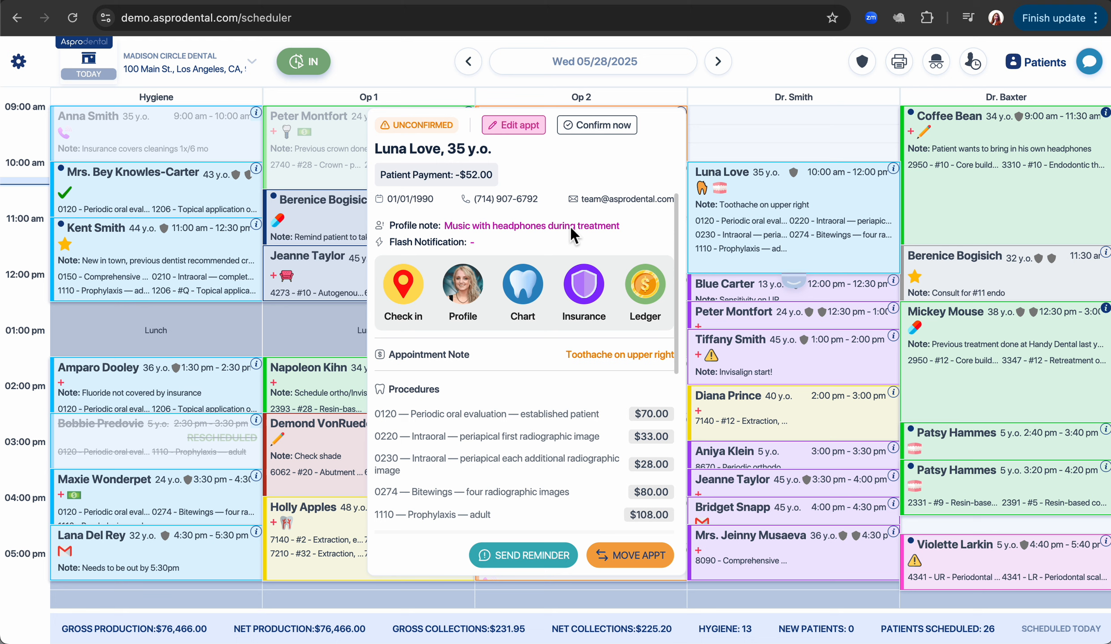
scroll(548, 256, down, 3)
scroll(548, 256, down, 6)
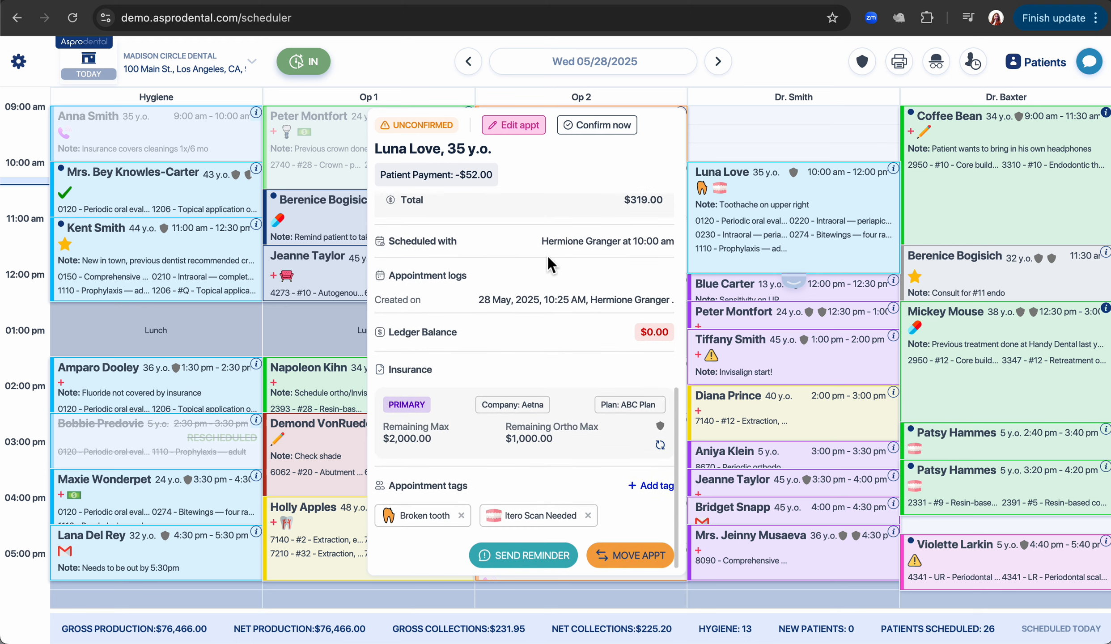
Check the Add tag picker and the reminder delivery options in the appointment popup.
click(649, 486)
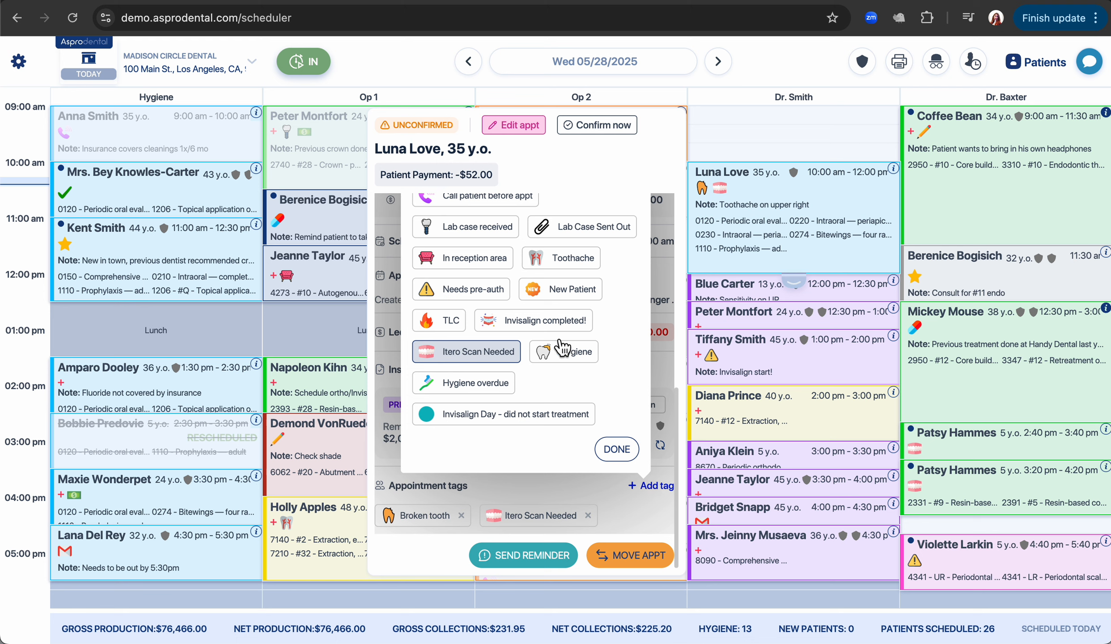
click(616, 452)
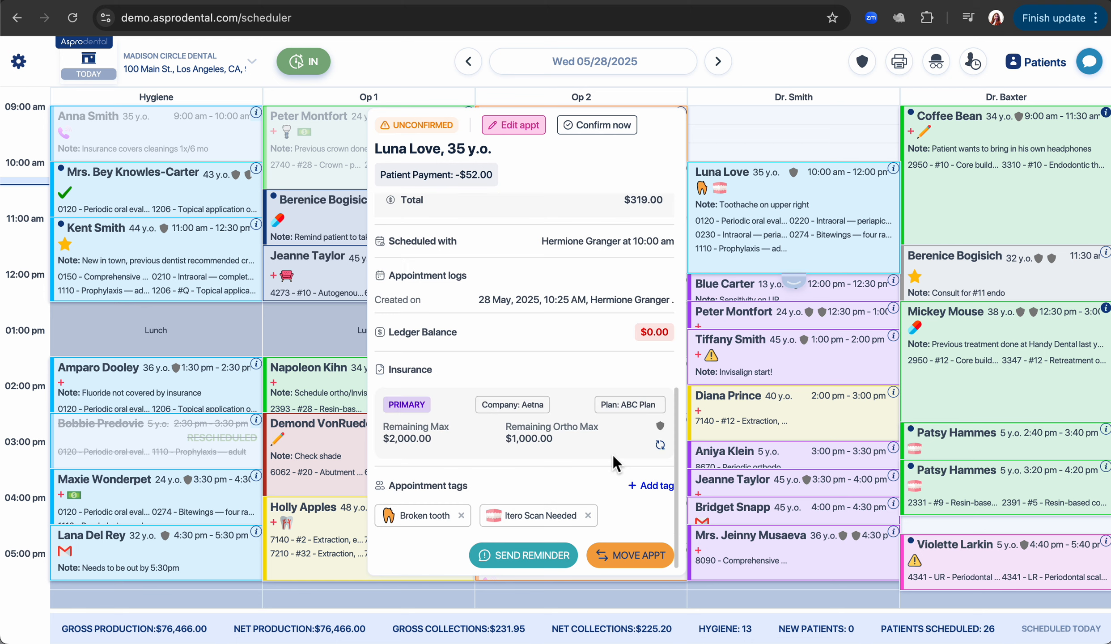
click(533, 551)
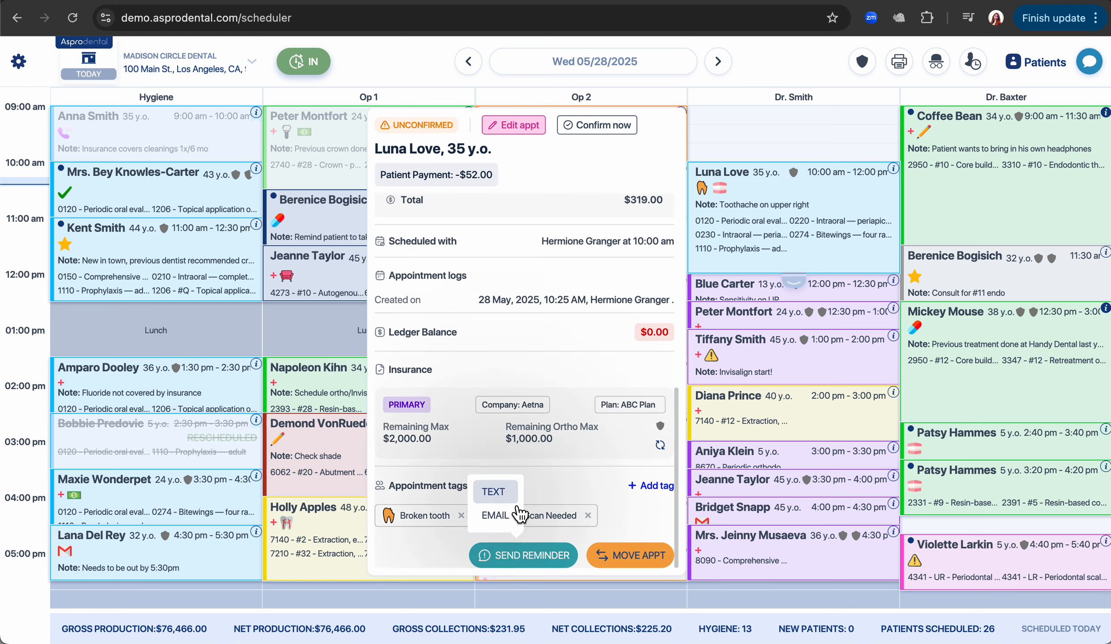
scroll(608, 466, up, 10)
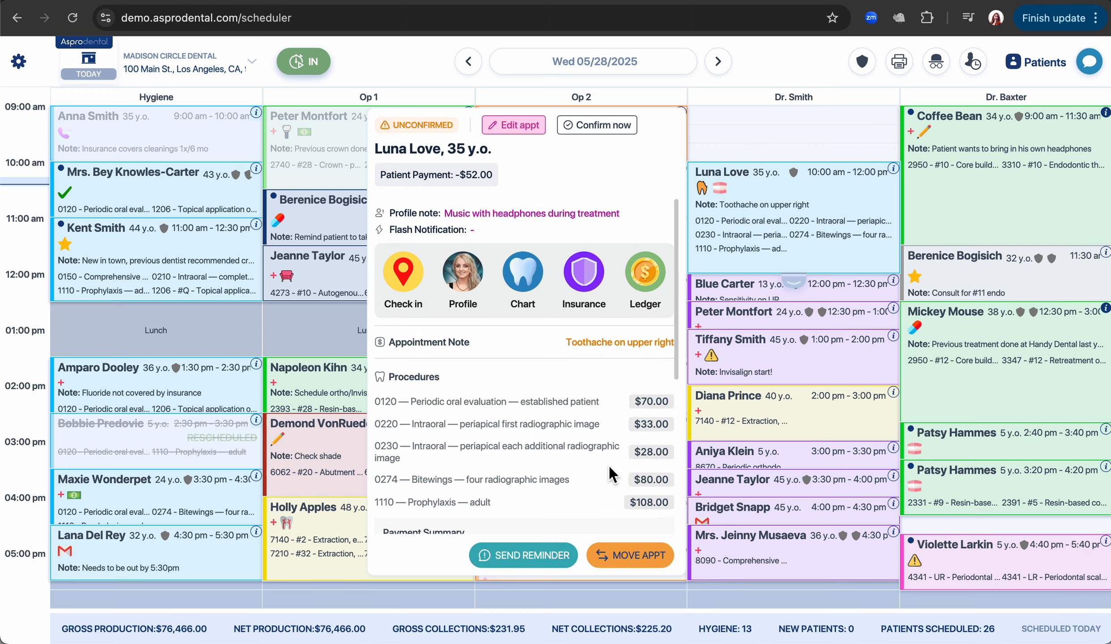
scroll(608, 466, up, 2)
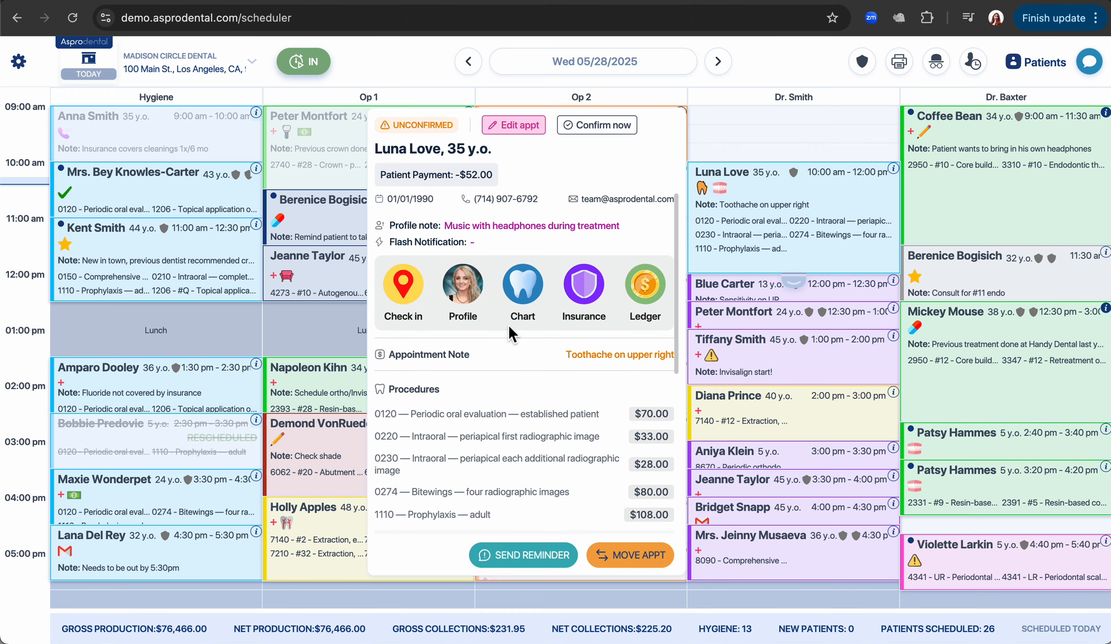
Choose the Filling(s) consent template from the patient's consent forms.
click(414, 284)
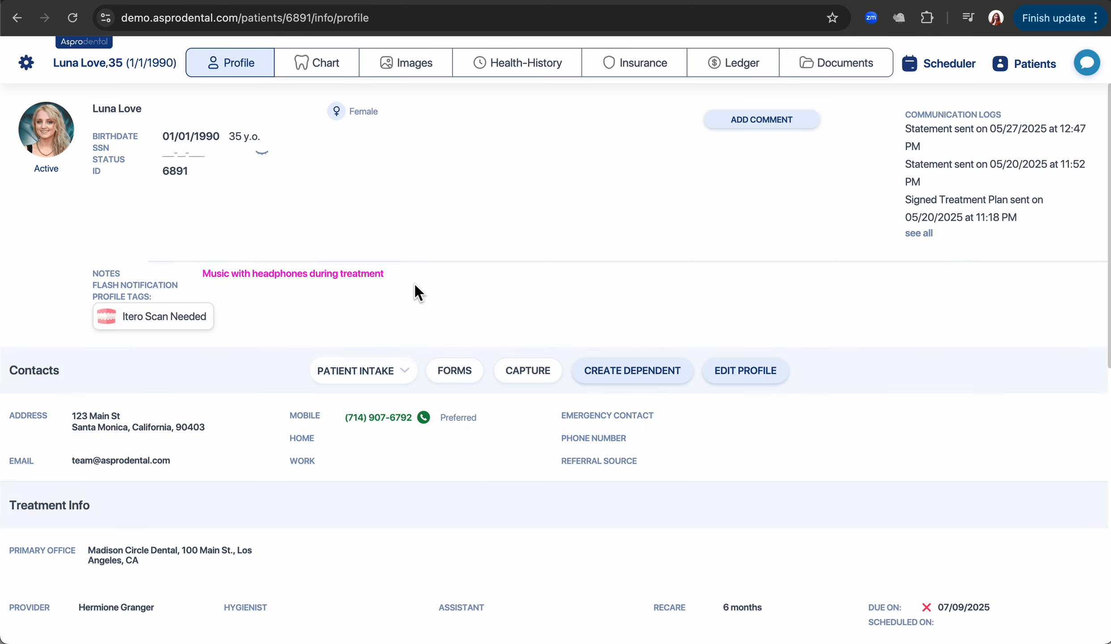
click(456, 376)
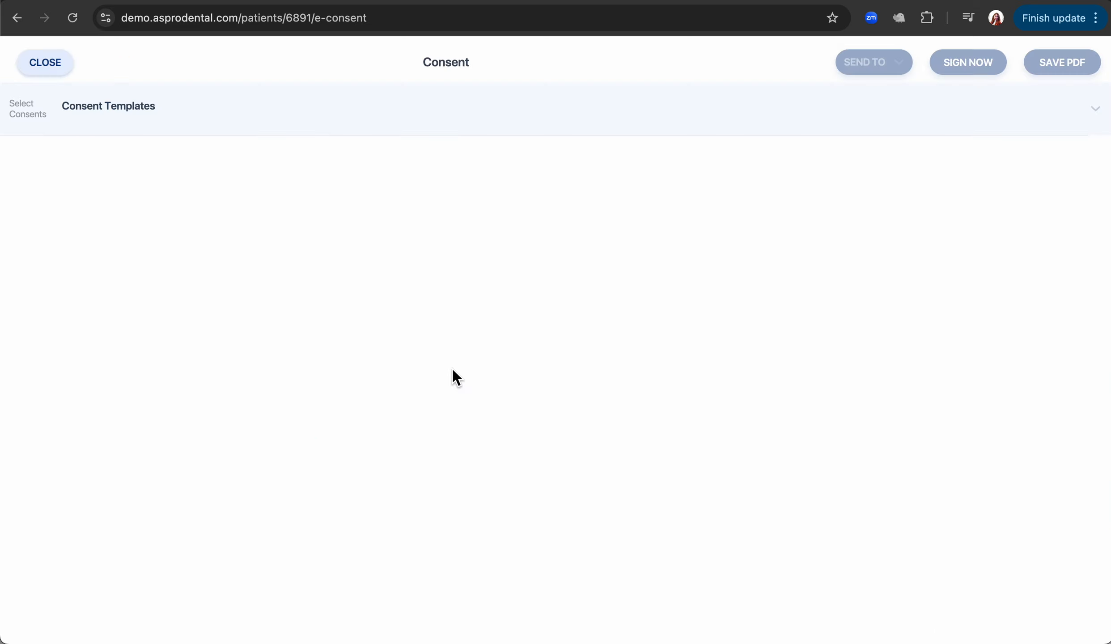
click(198, 119)
text(fil)
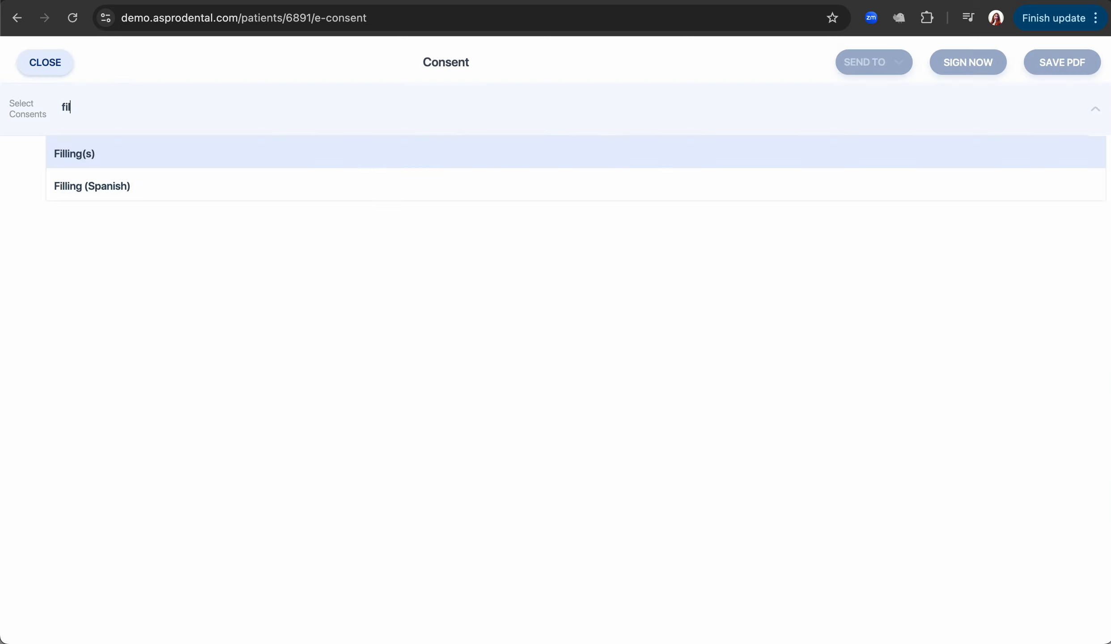
click(209, 154)
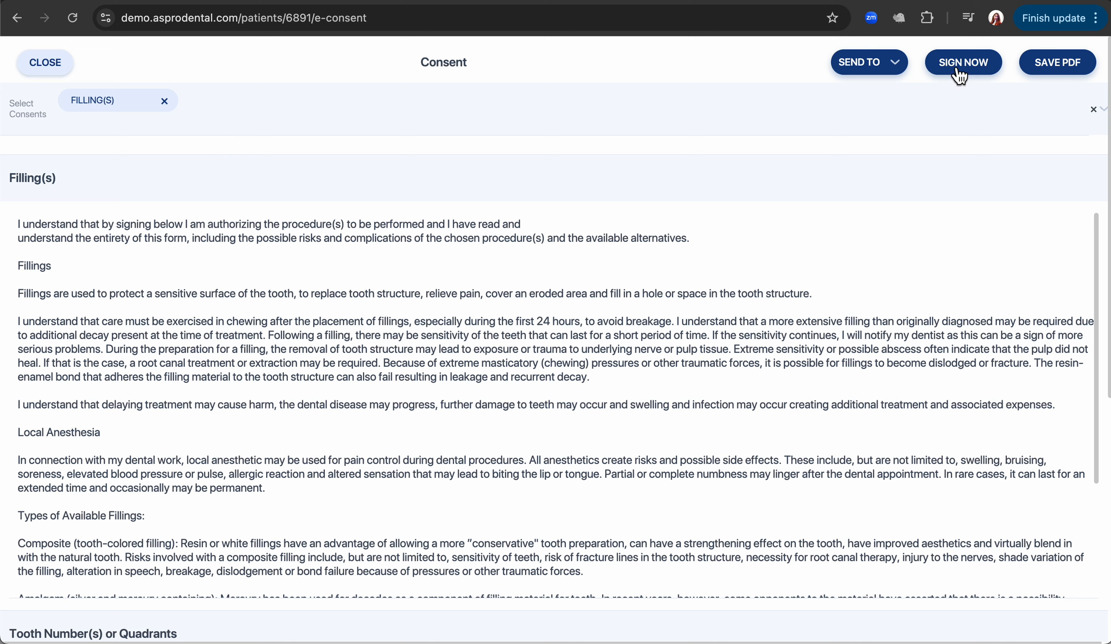
Have the patient sign the Filling(s) consent now and submit it.
click(904, 67)
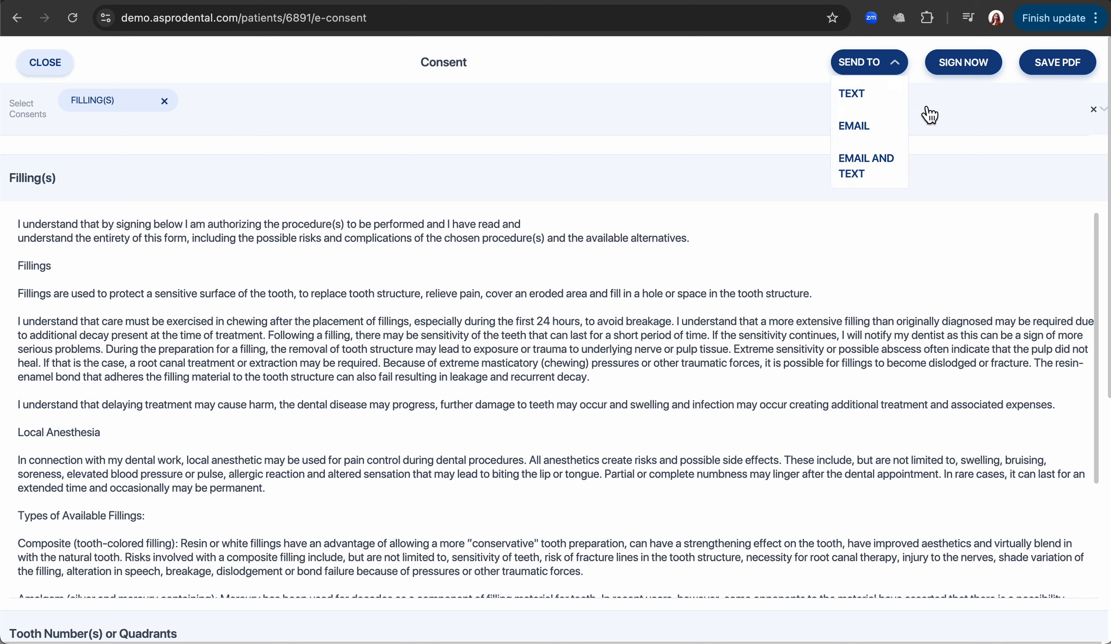
click(969, 71)
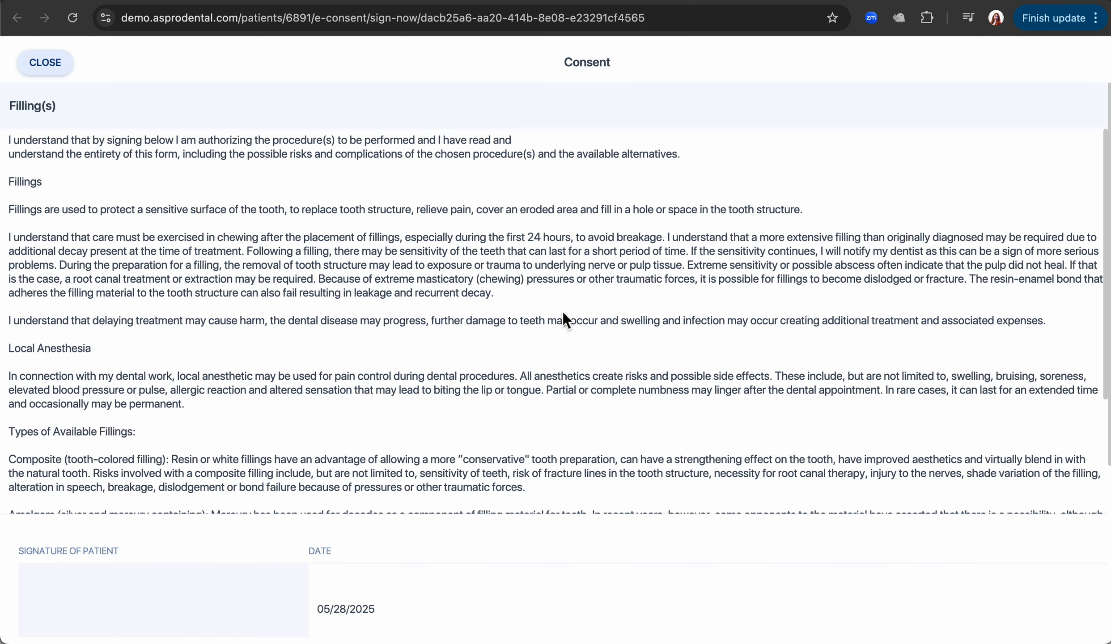
scroll(354, 395, down, 3)
scroll(354, 394, down, 1)
mouse_move(31, 619)
mouse_down()
mouse_move(119, 633)
mouse_move(215, 602)
mouse_up()
scroll(315, 560, down, 3)
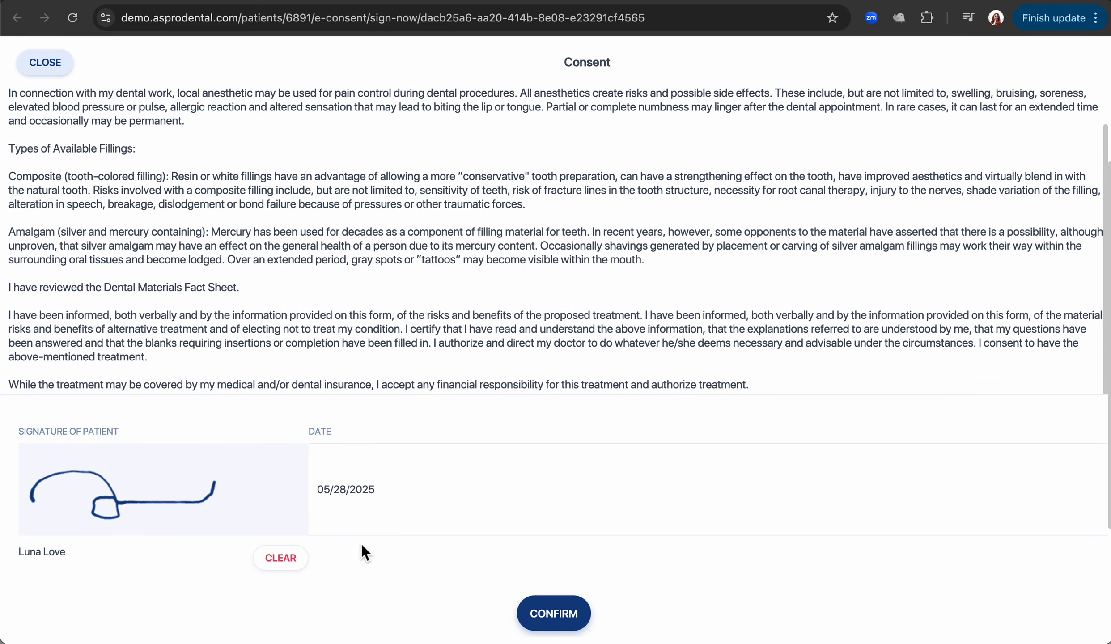
click(554, 615)
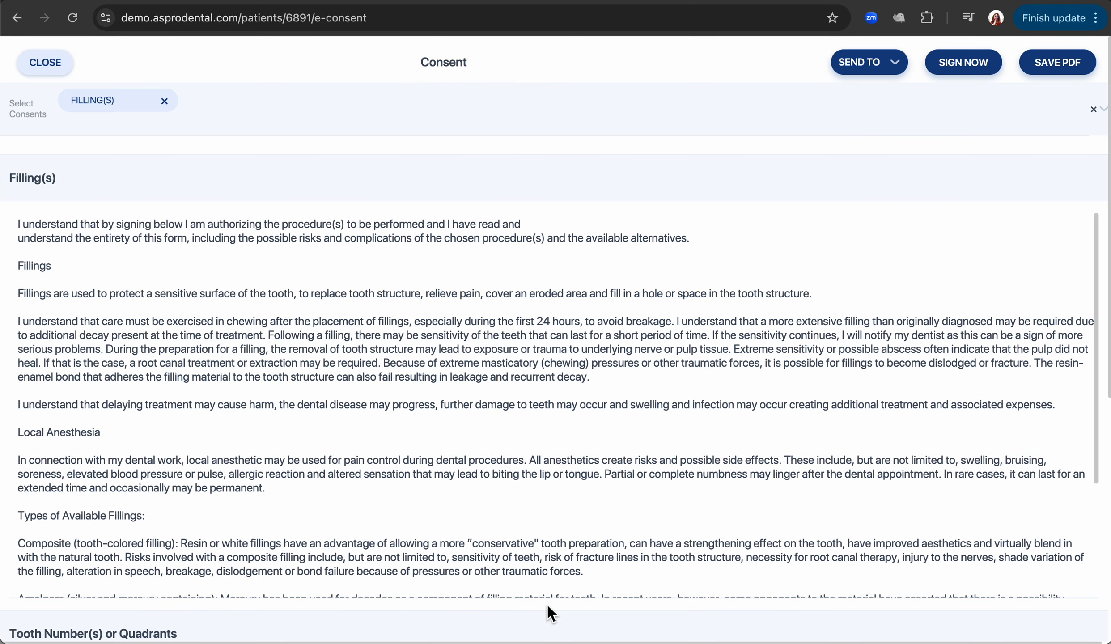
Review the signed Filling(s) consent PDF in the patient's Documents, then return to her Profile.
click(42, 73)
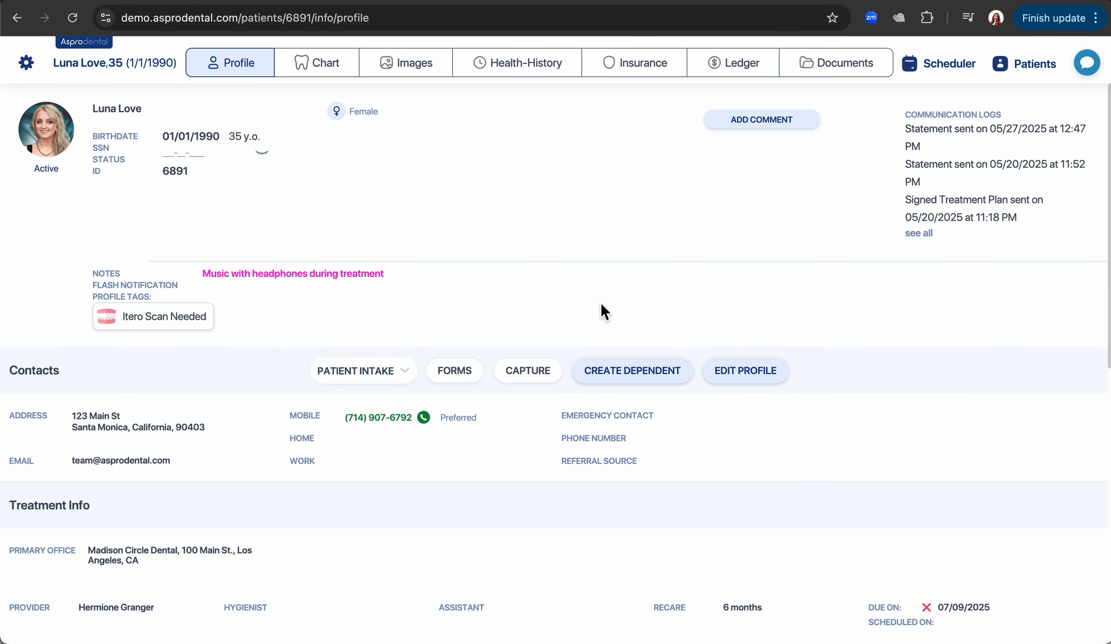
click(846, 75)
scroll(400, 364, down, 4)
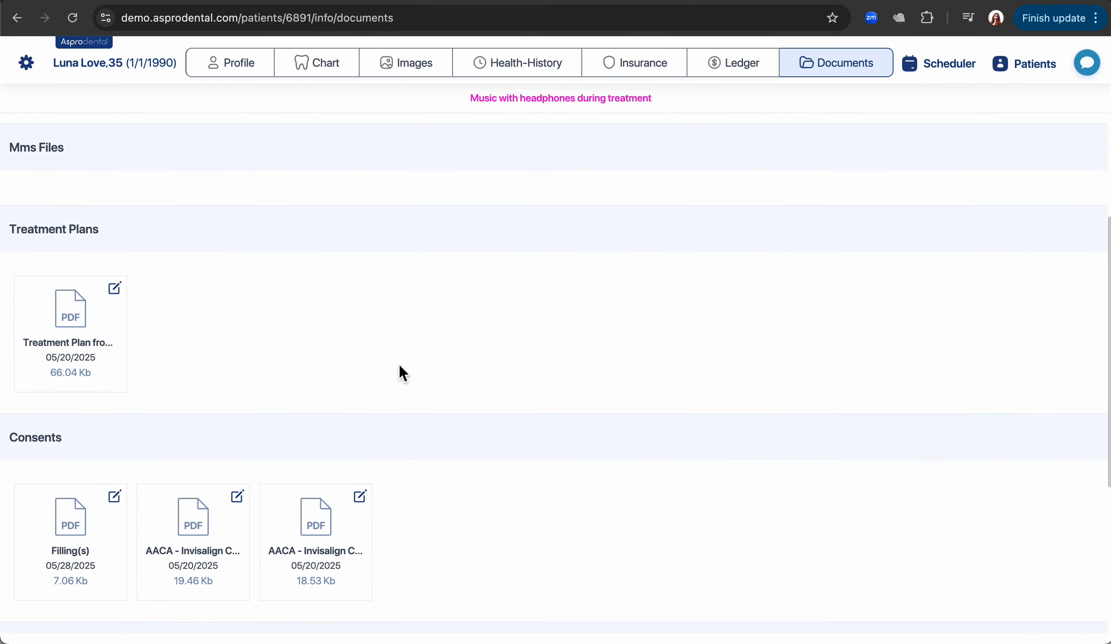
click(68, 514)
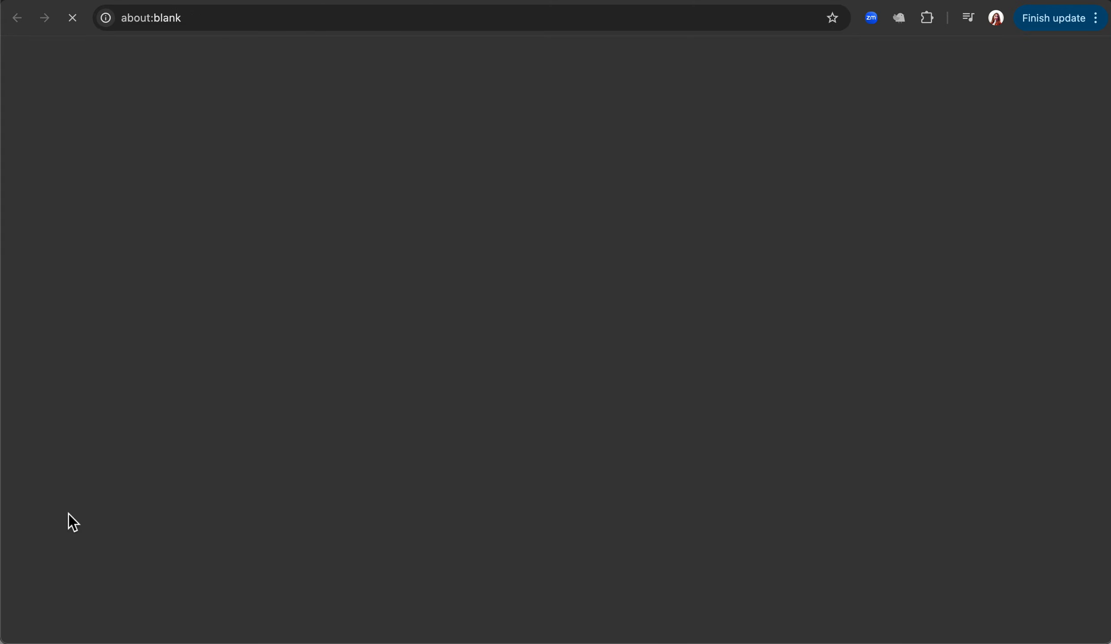
scroll(536, 493, down, 20)
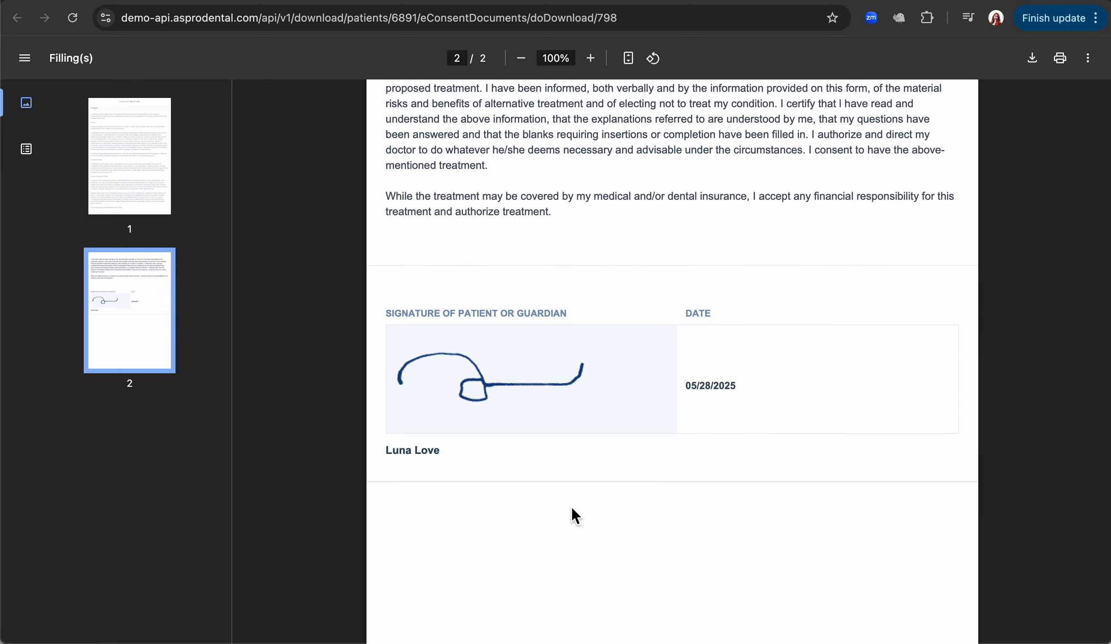
key(super+w)
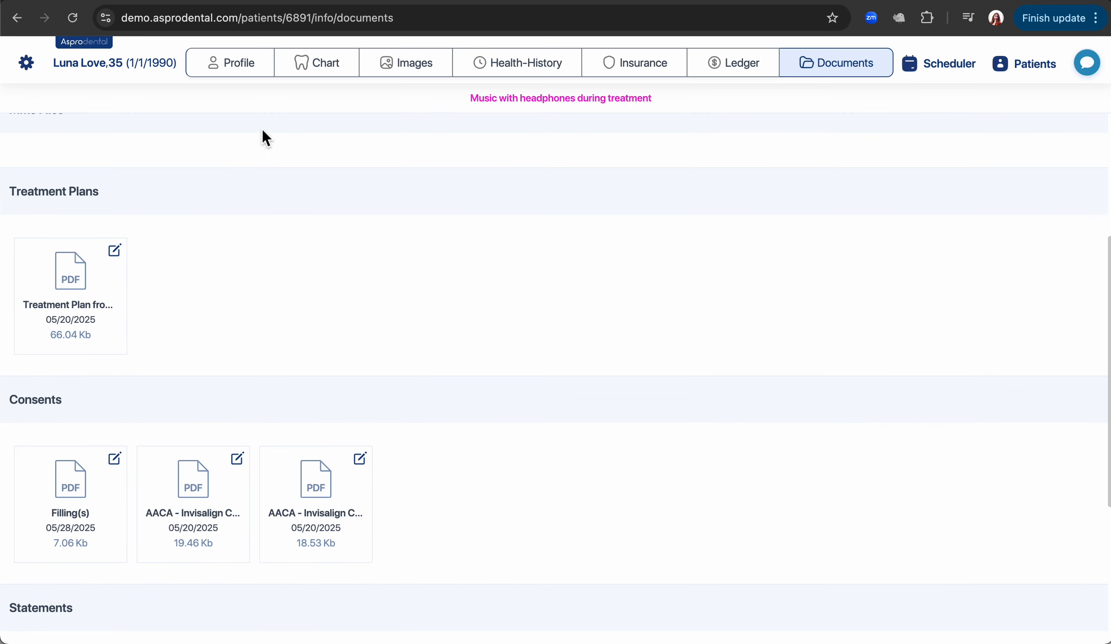
click(255, 72)
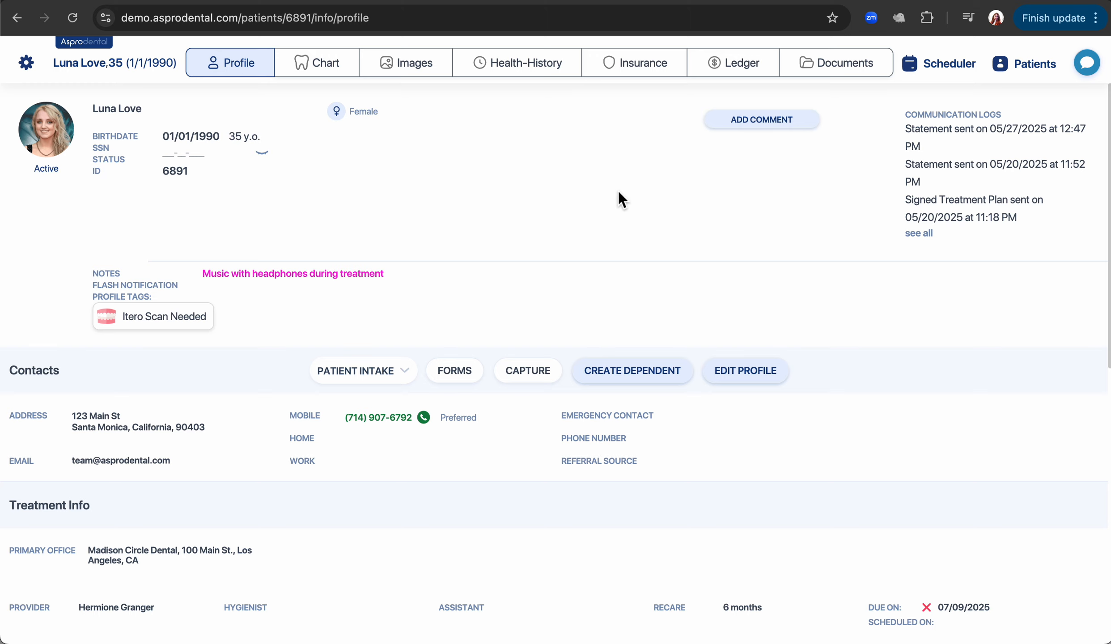
Save a 'Phone call' comment reading 'Patient requested to schedule next treatment'.
click(749, 126)
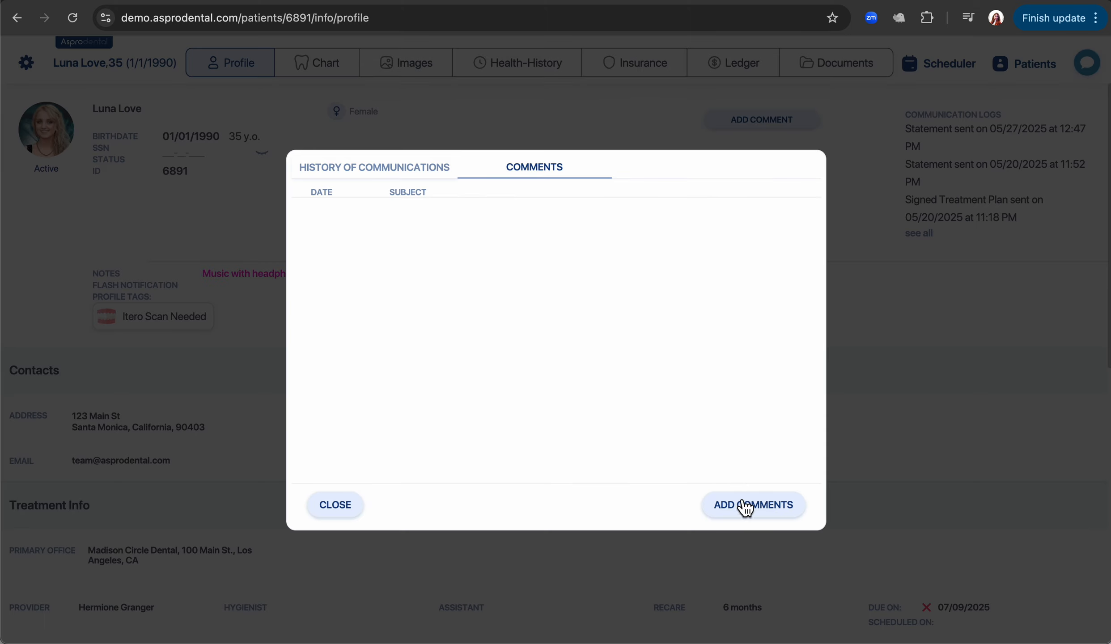
click(746, 511)
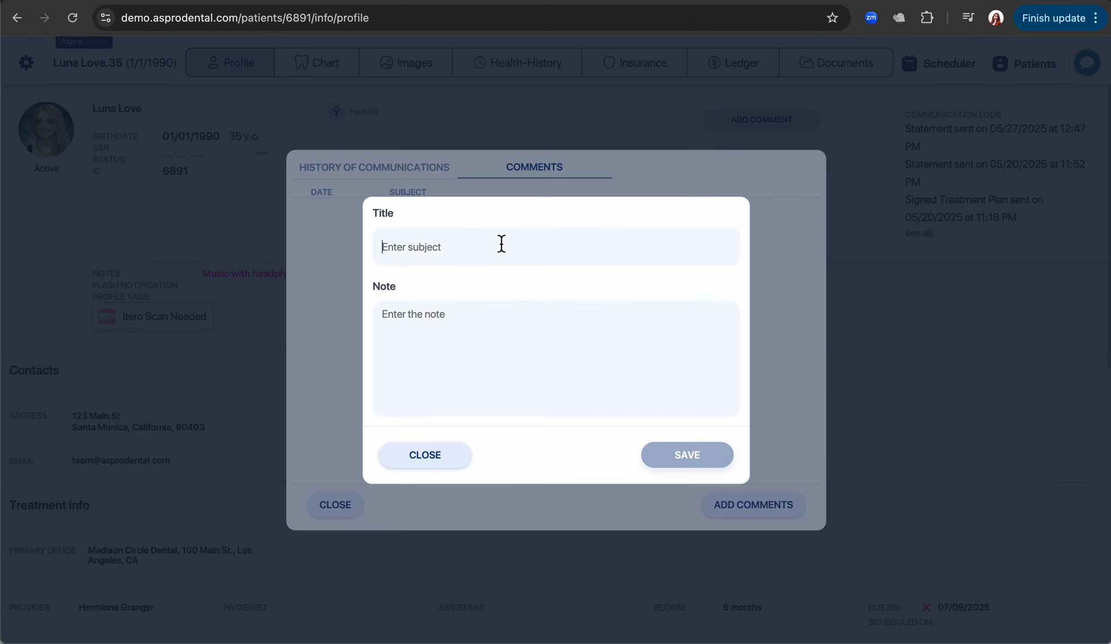
text(Phone call)
click(511, 313)
text(Patient)
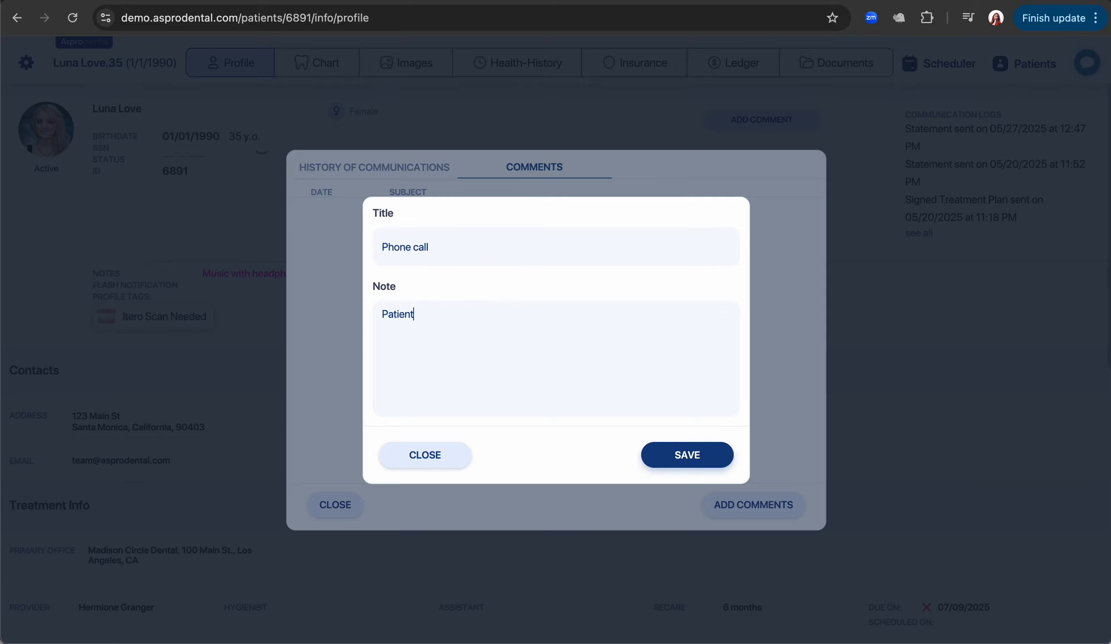
text( requested to schedule)
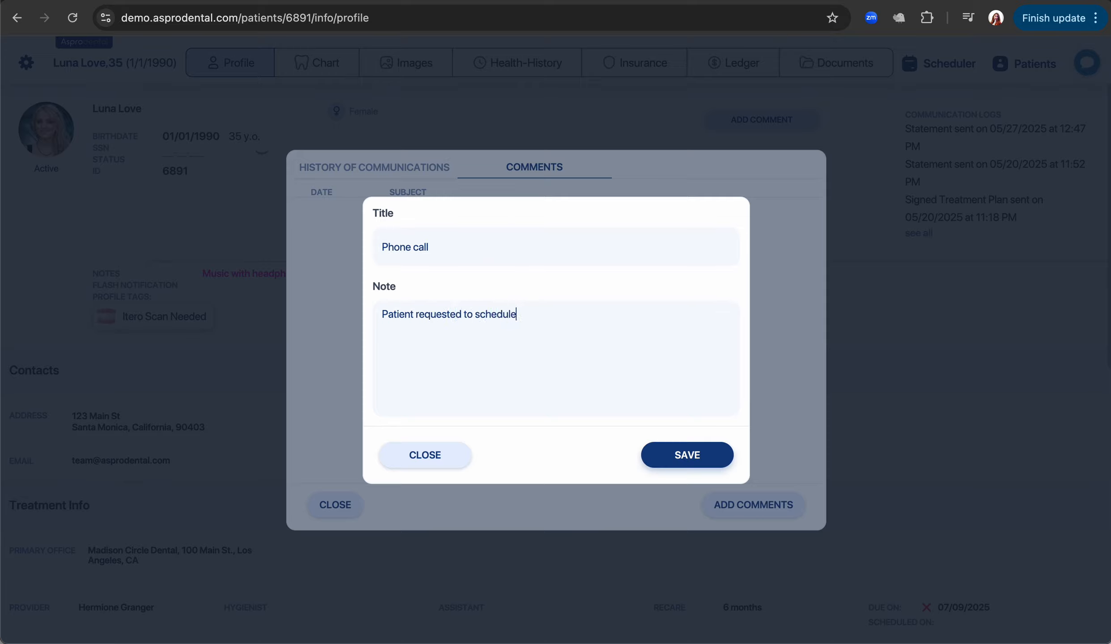
text( next treatment)
click(675, 456)
click(334, 506)
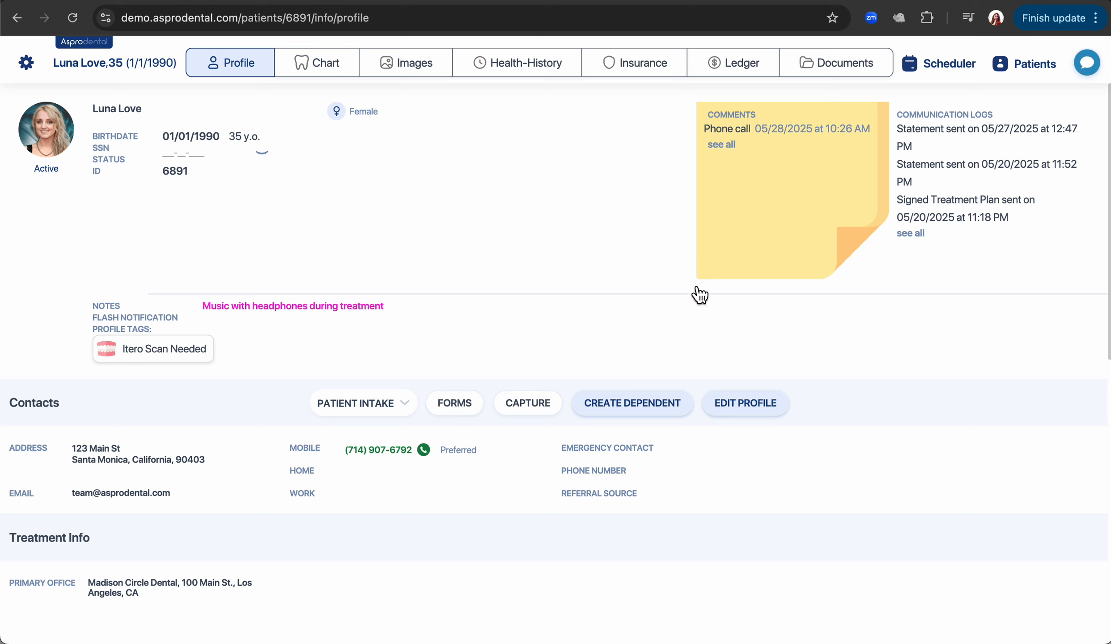
Start the on-site patient intake and report Anxiety in the health history.
click(399, 402)
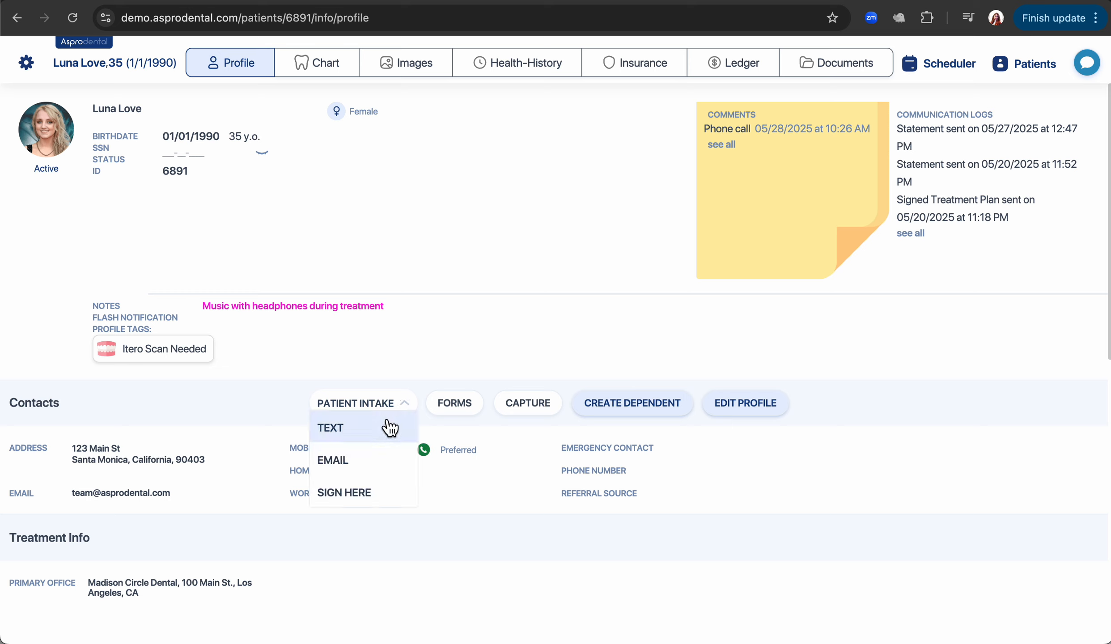
click(384, 498)
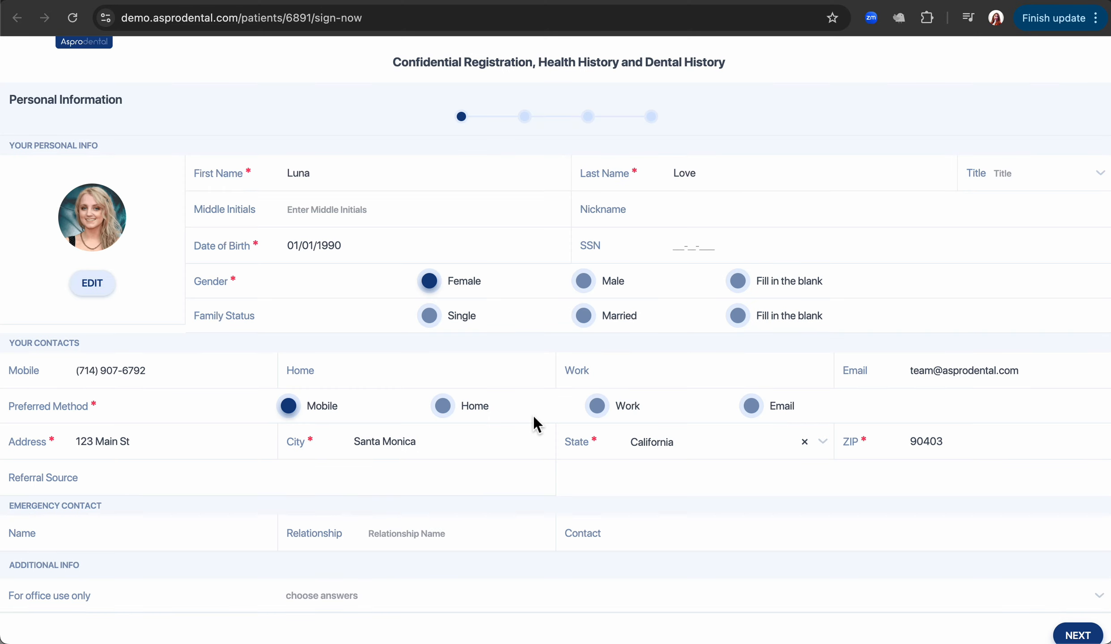
click(1078, 637)
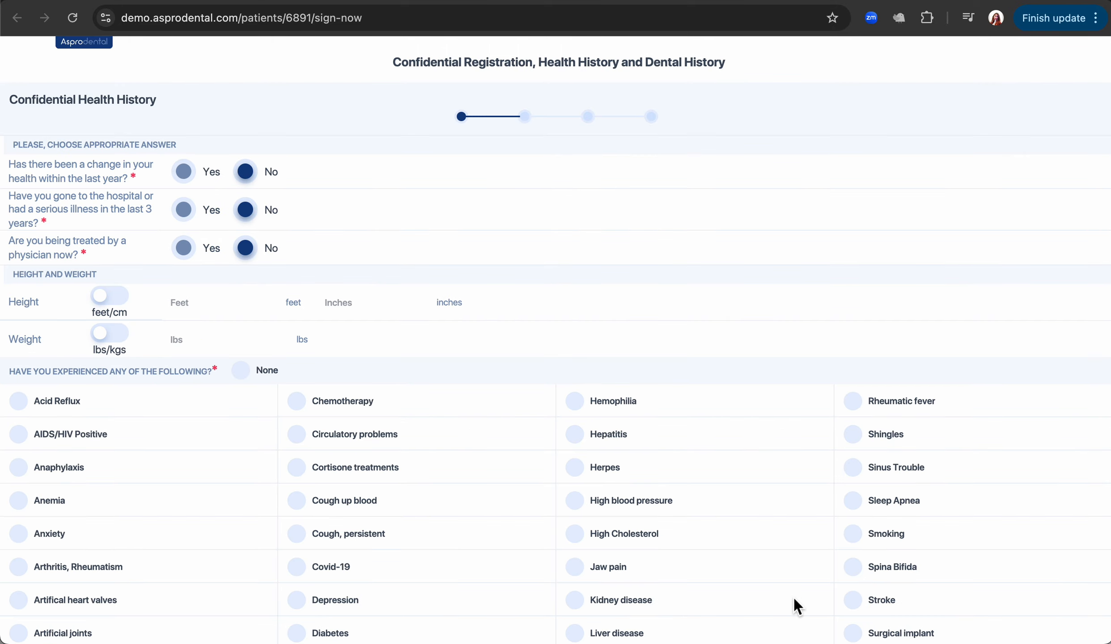
scroll(795, 602, down, 5)
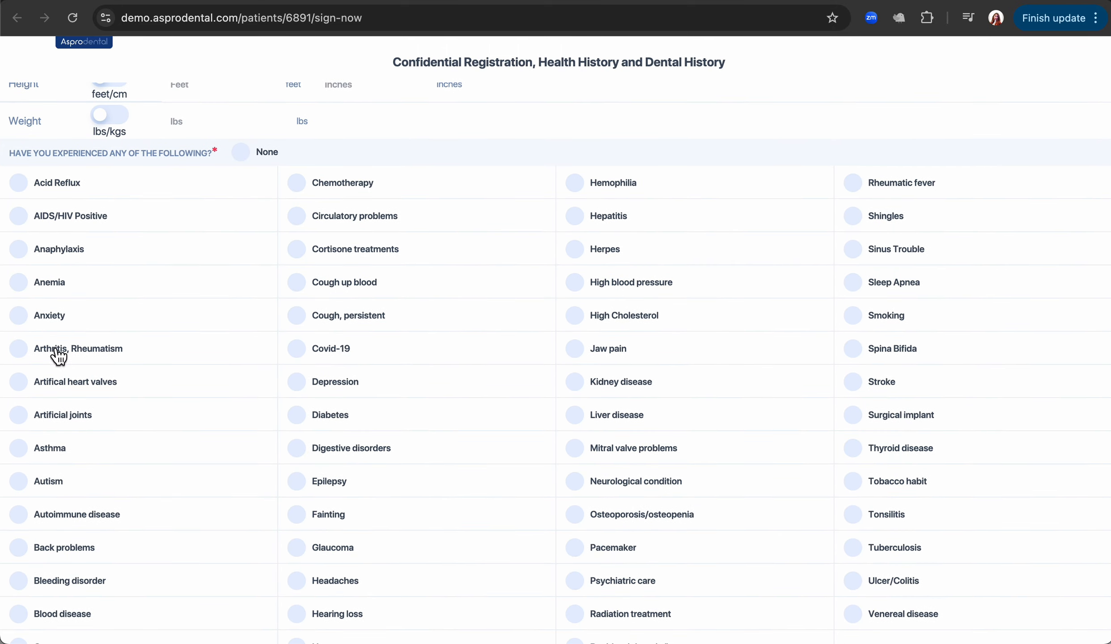
click(27, 320)
scroll(776, 505, down, 6)
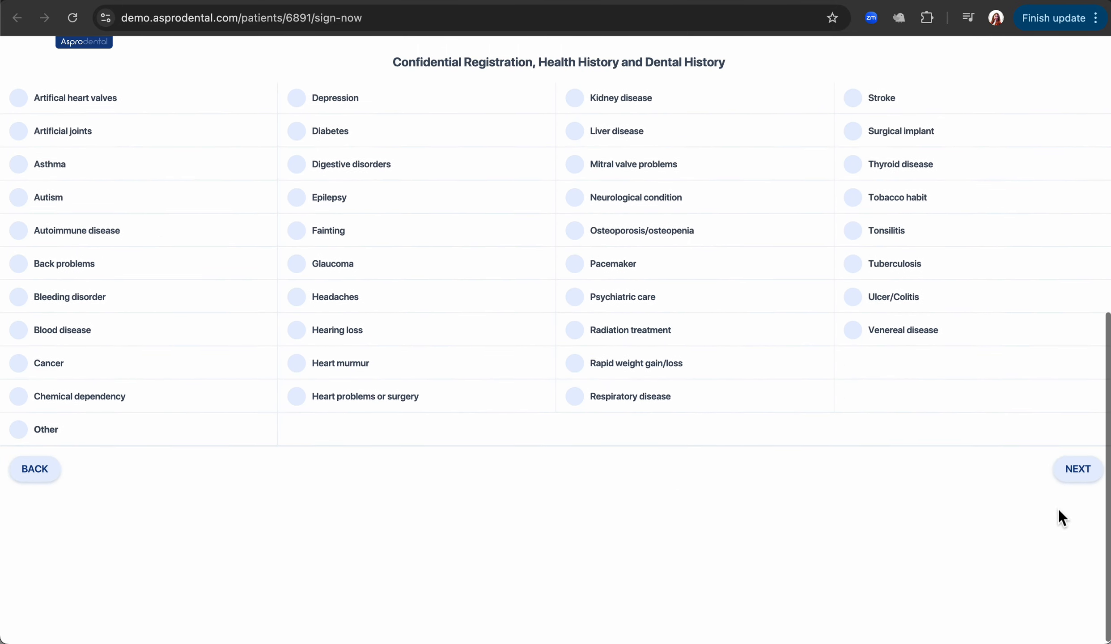
click(1076, 468)
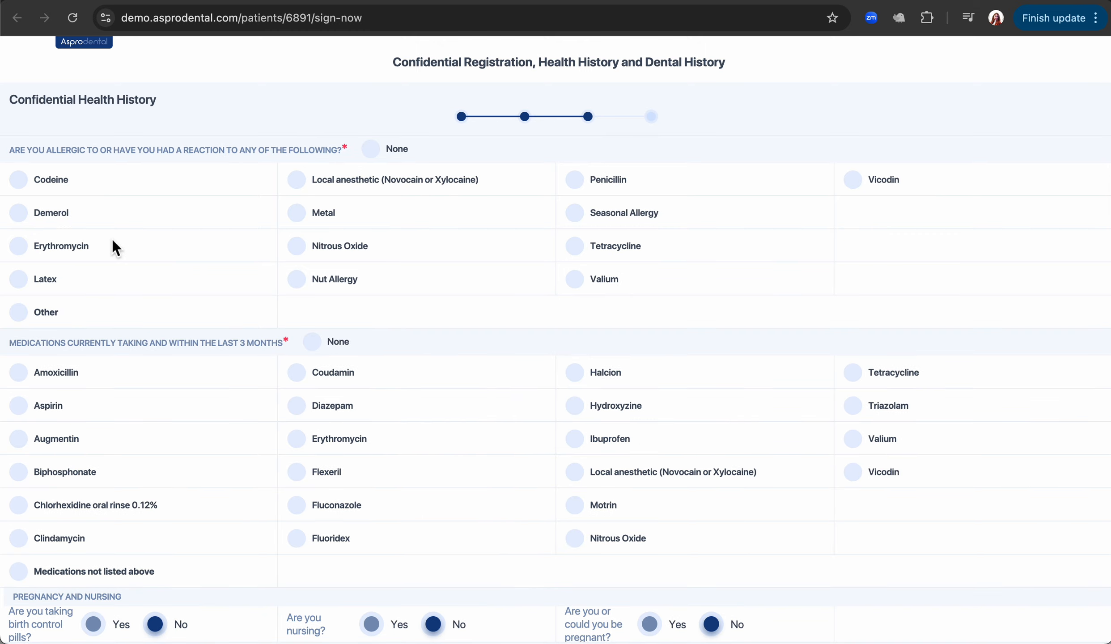
Report a Latex allergy and no medications, sign the intake form and submit it.
click(21, 280)
click(312, 342)
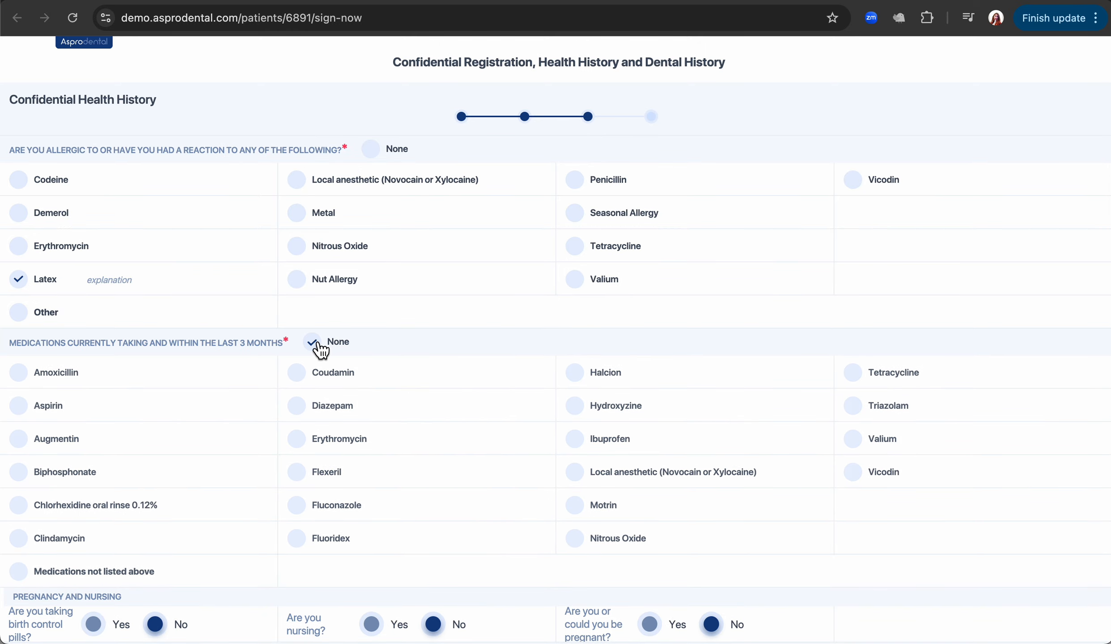
scroll(320, 351, down, 2)
scroll(320, 351, down, 8)
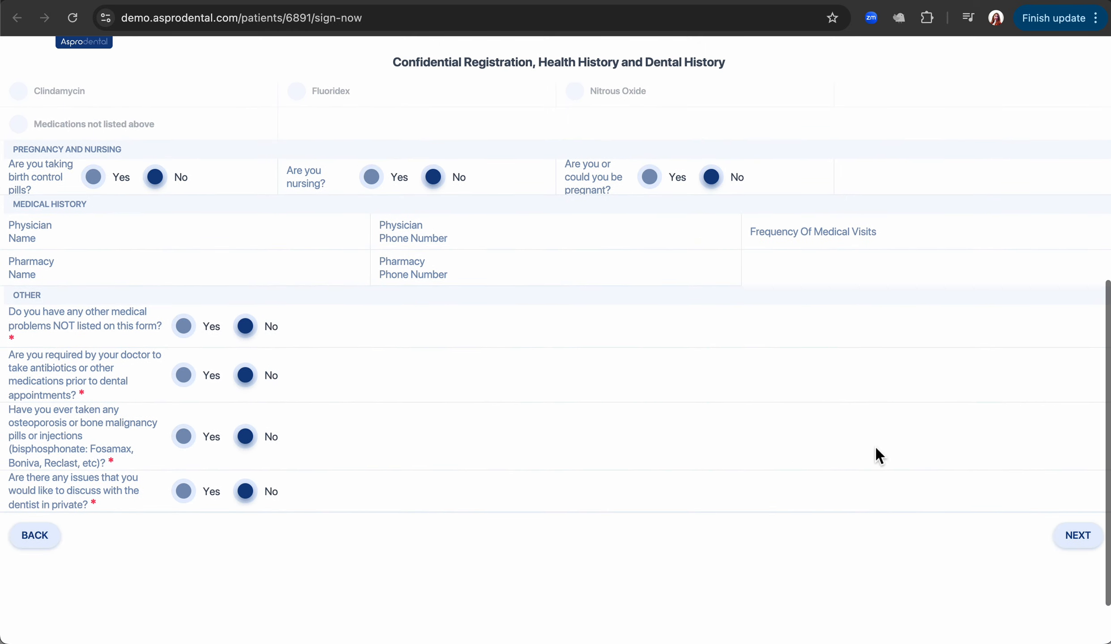
click(1078, 536)
scroll(635, 502, down, 10)
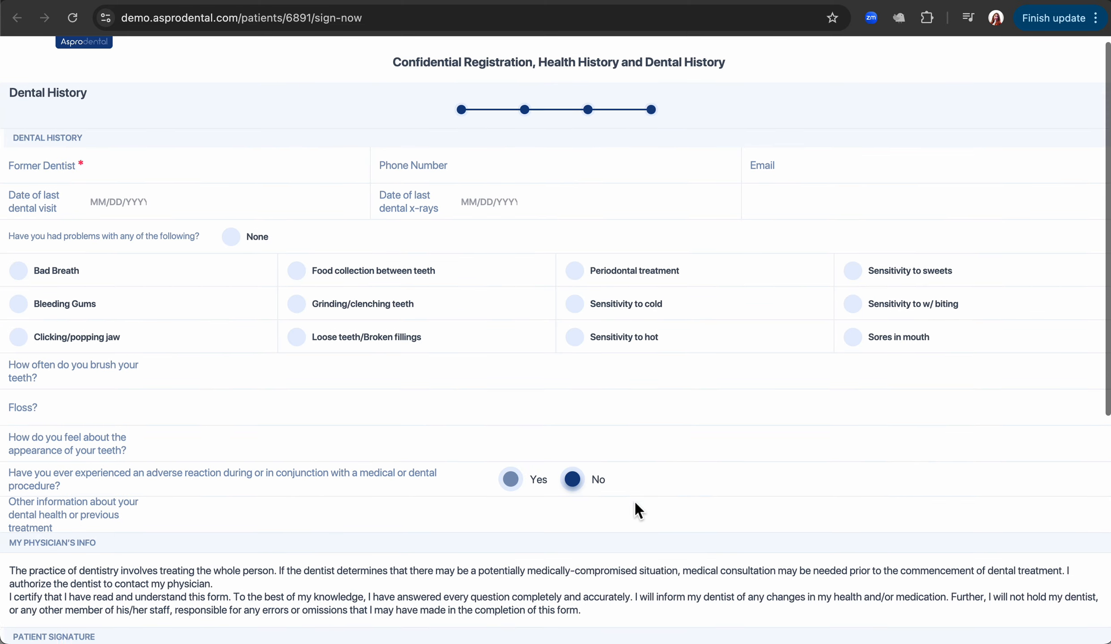
drag(115, 367, 380, 334)
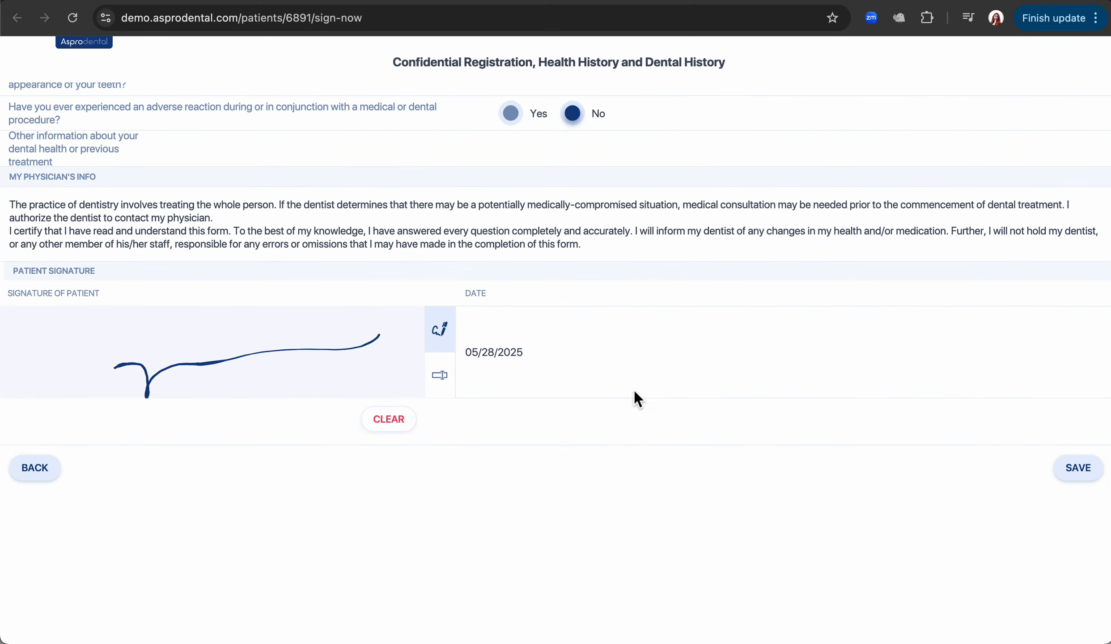
click(1066, 469)
click(518, 396)
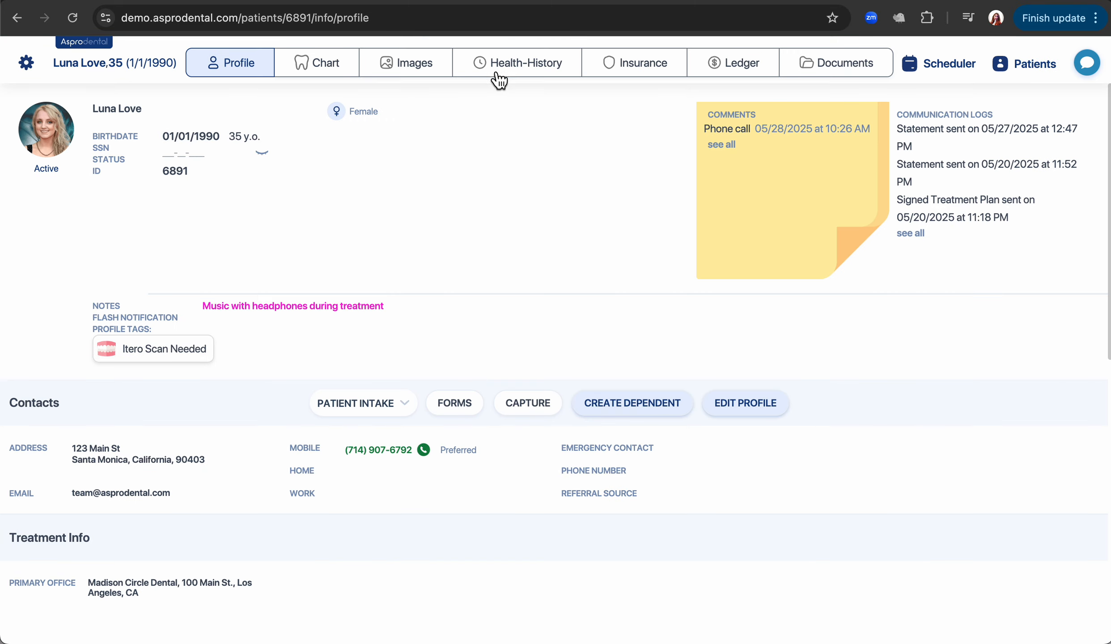
Edit the health history to explain the Latex allergy as Mild and save.
click(542, 81)
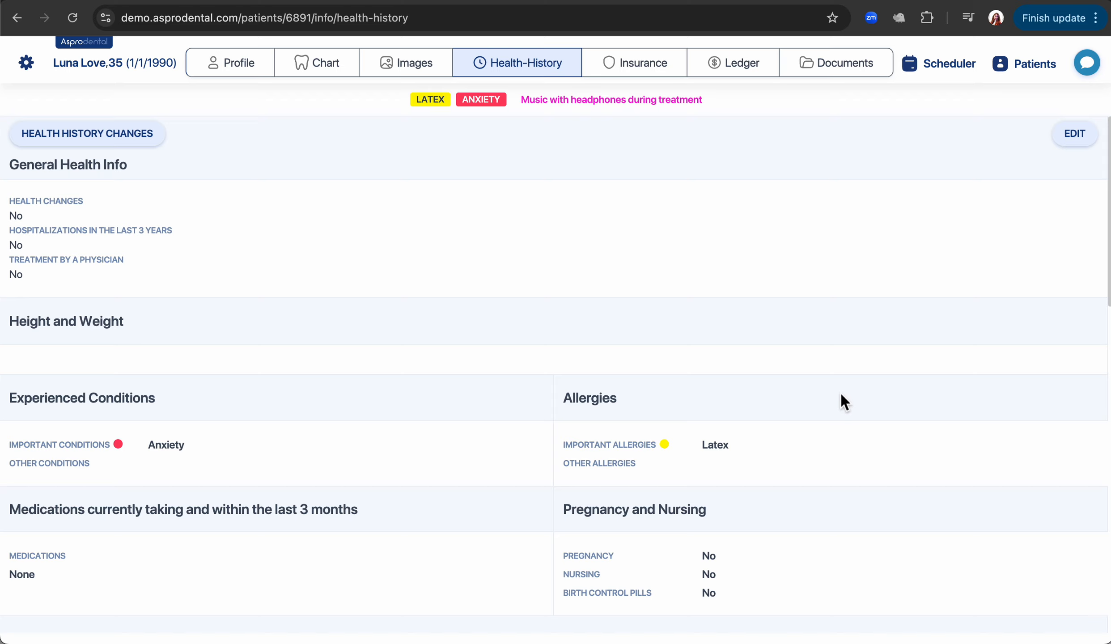
click(1076, 142)
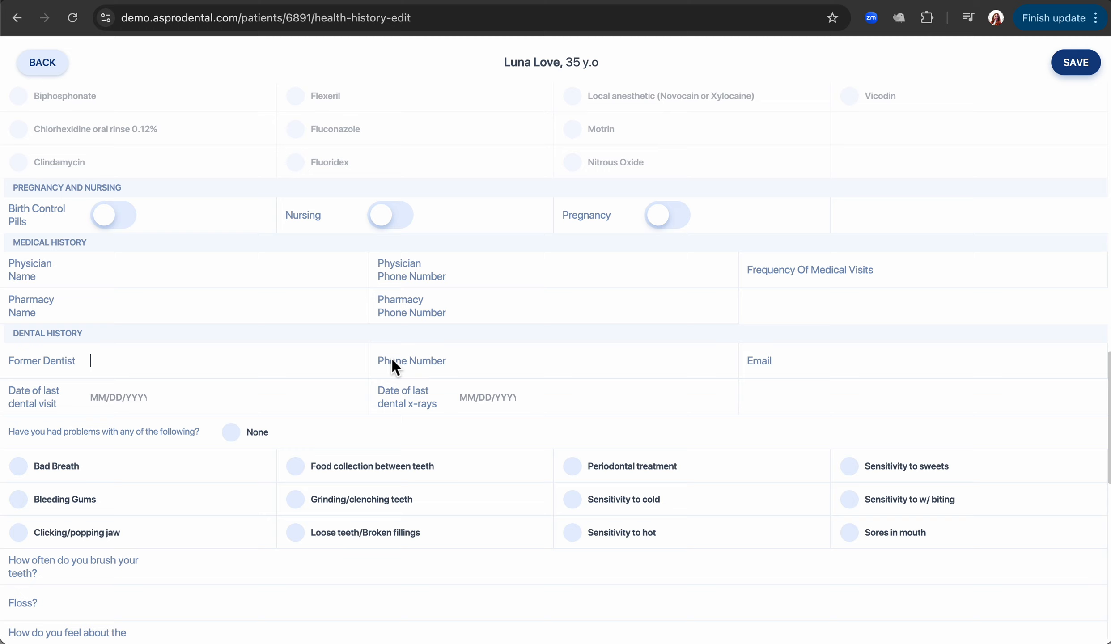
scroll(392, 358, up, 10)
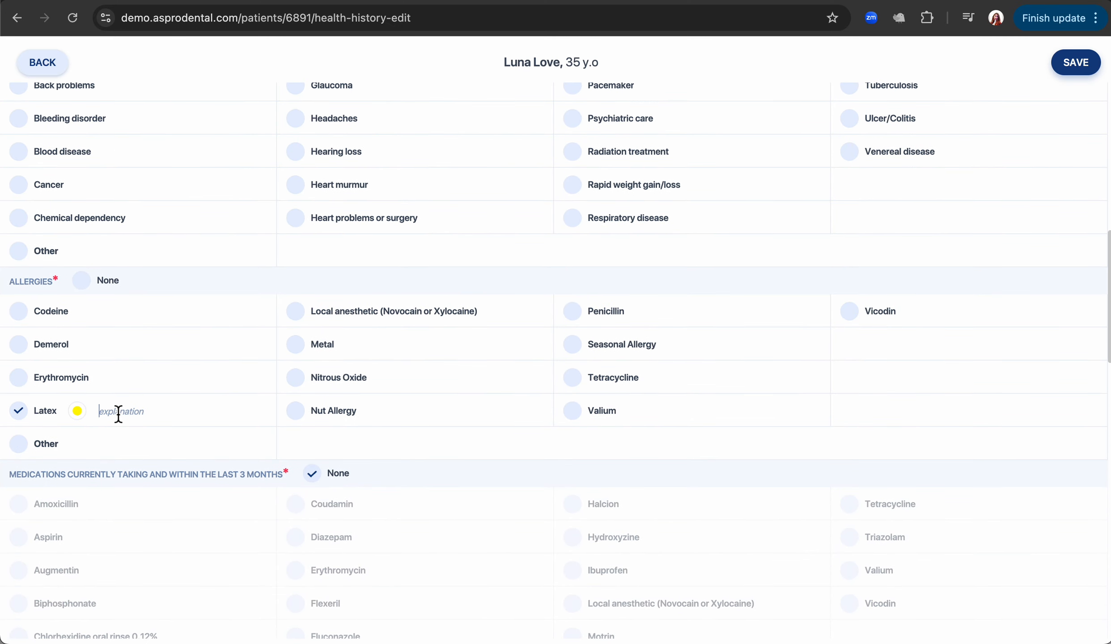
click(119, 411)
text(Mild)
click(1076, 64)
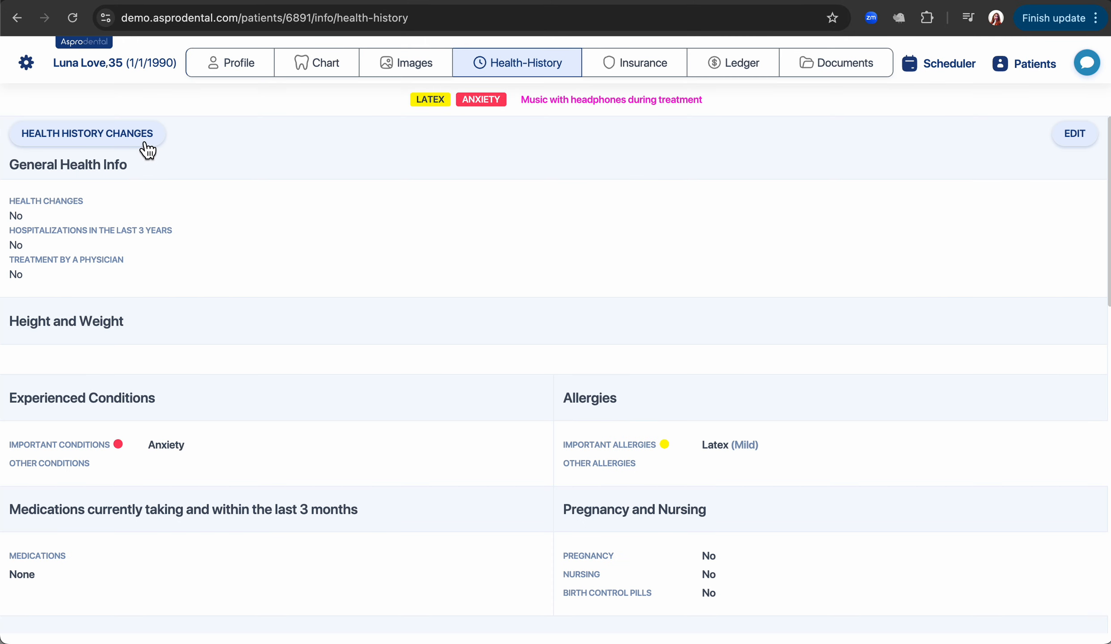
Review the Health History Changes log, then close it.
click(146, 149)
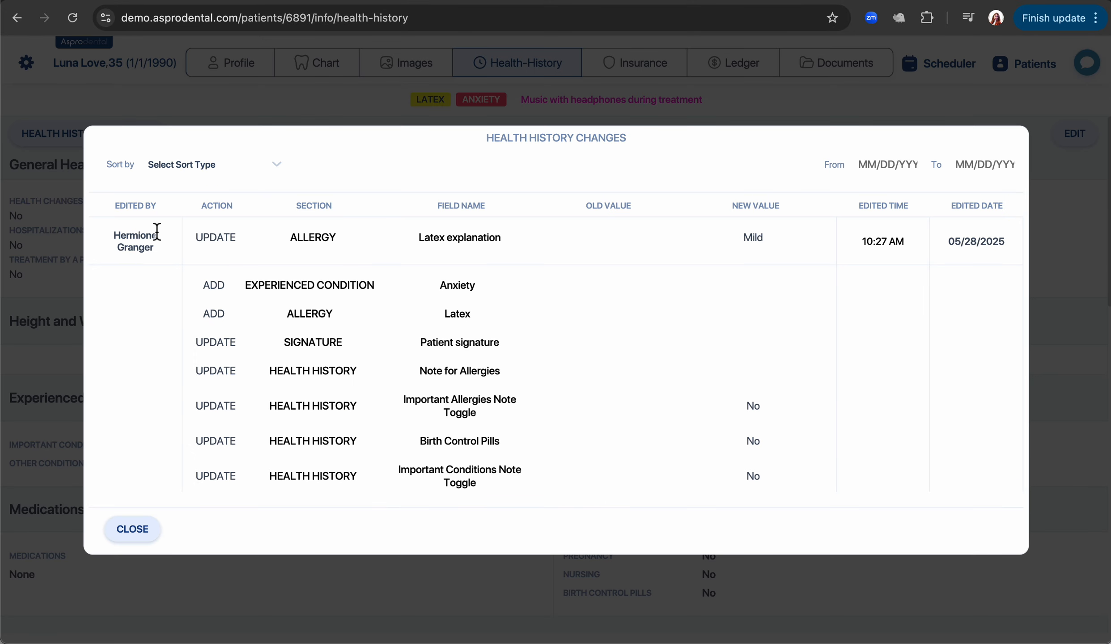
scroll(181, 325, down, 4)
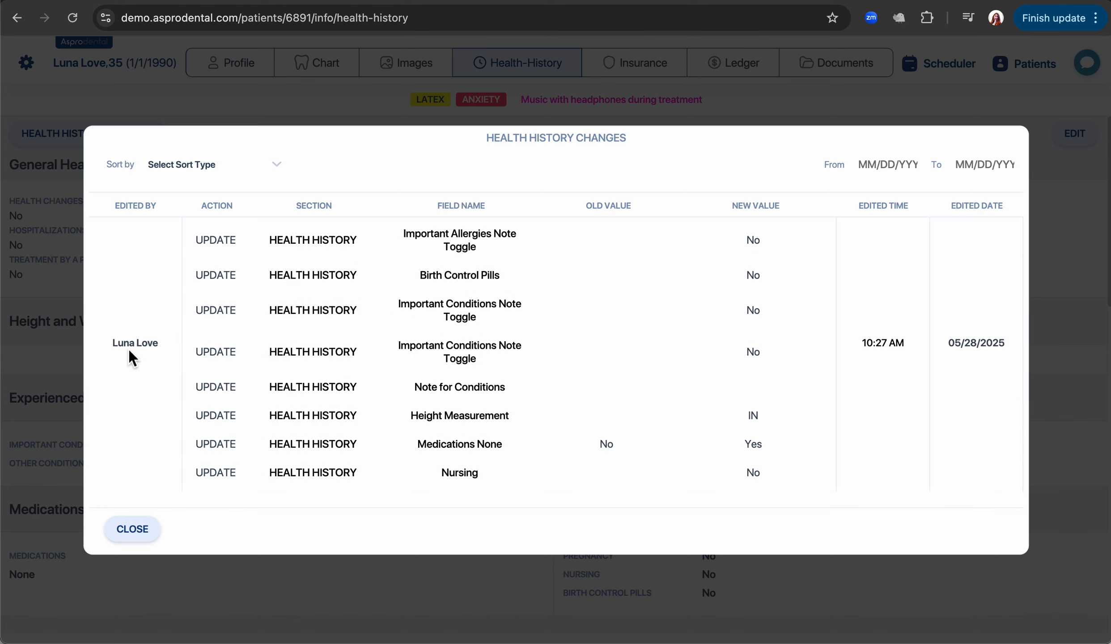
scroll(155, 349, up, 5)
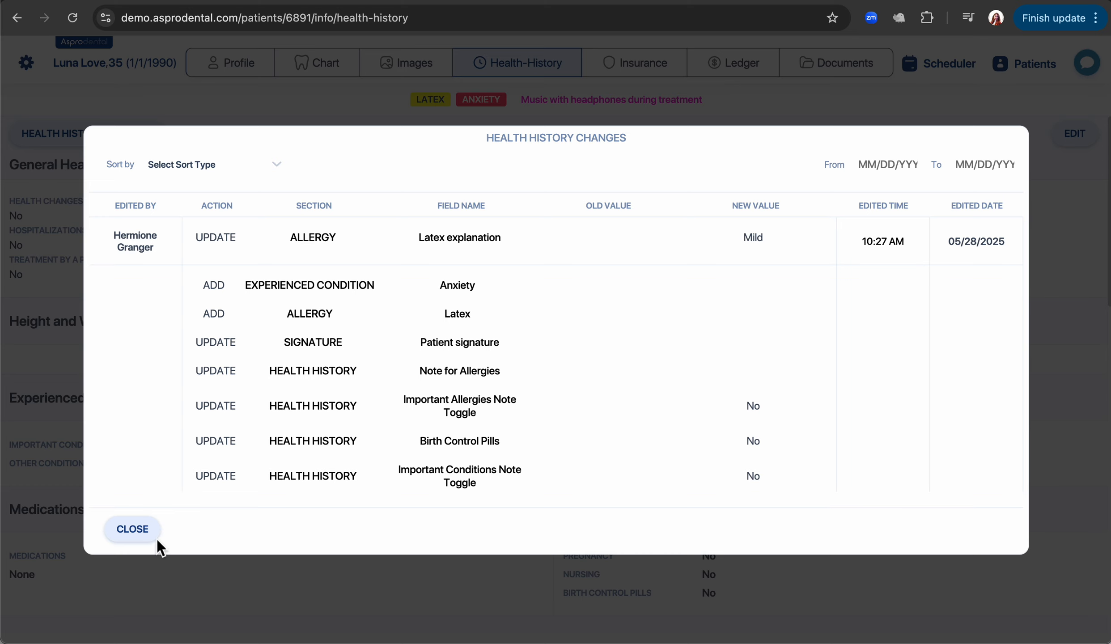
click(143, 533)
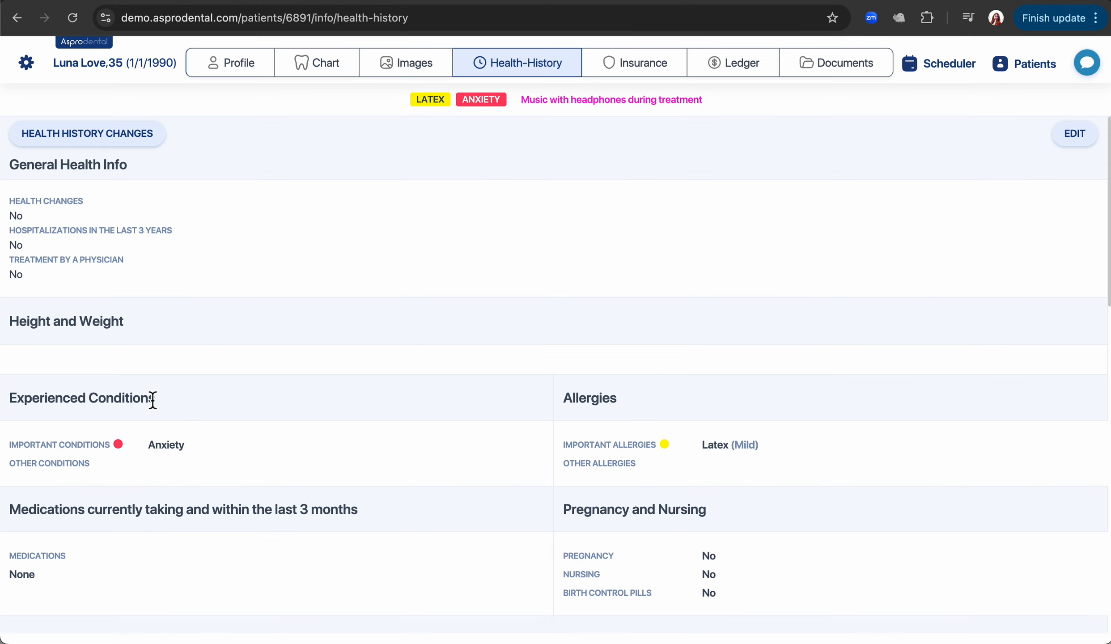
On the Chart tab, mark teeth 4 and 29 Missing and tooth 28 Impacted via Select Teeth.
click(319, 68)
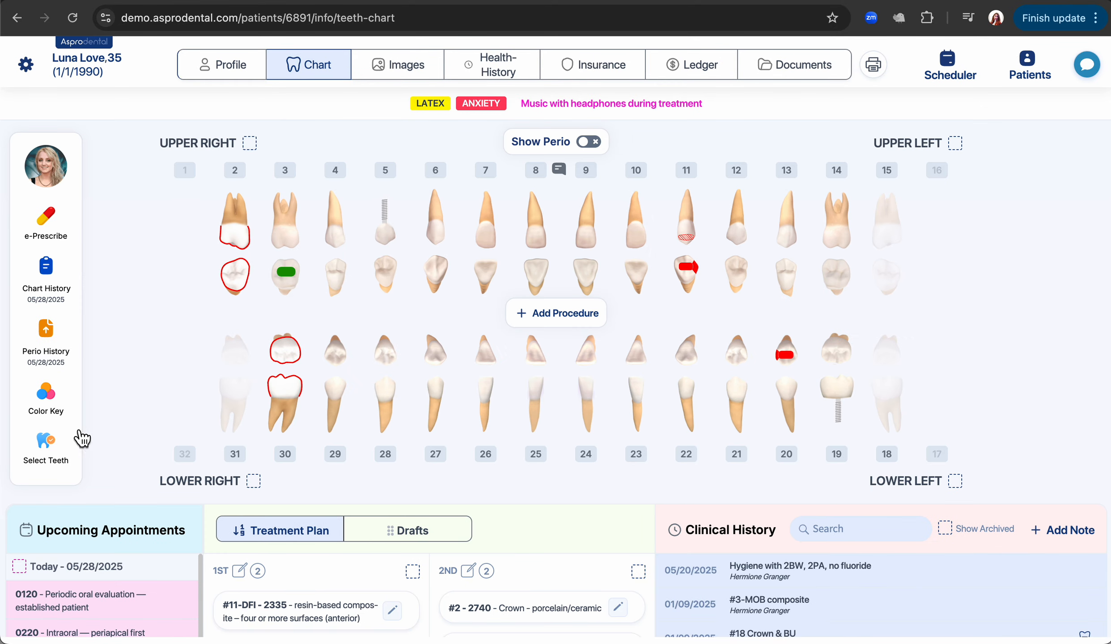
click(56, 453)
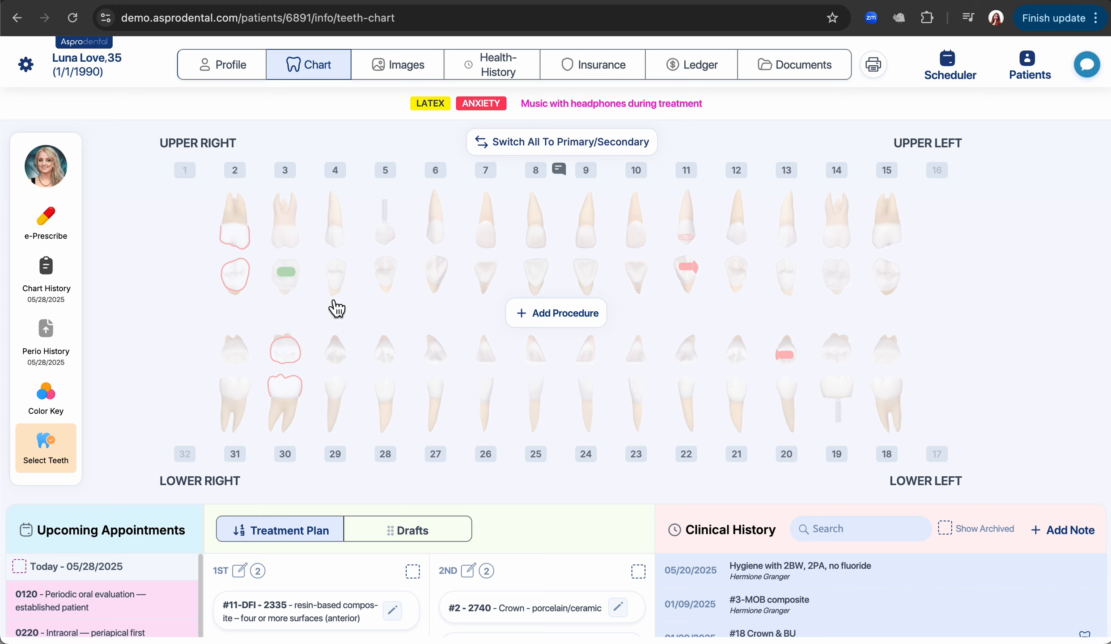
click(341, 253)
click(348, 405)
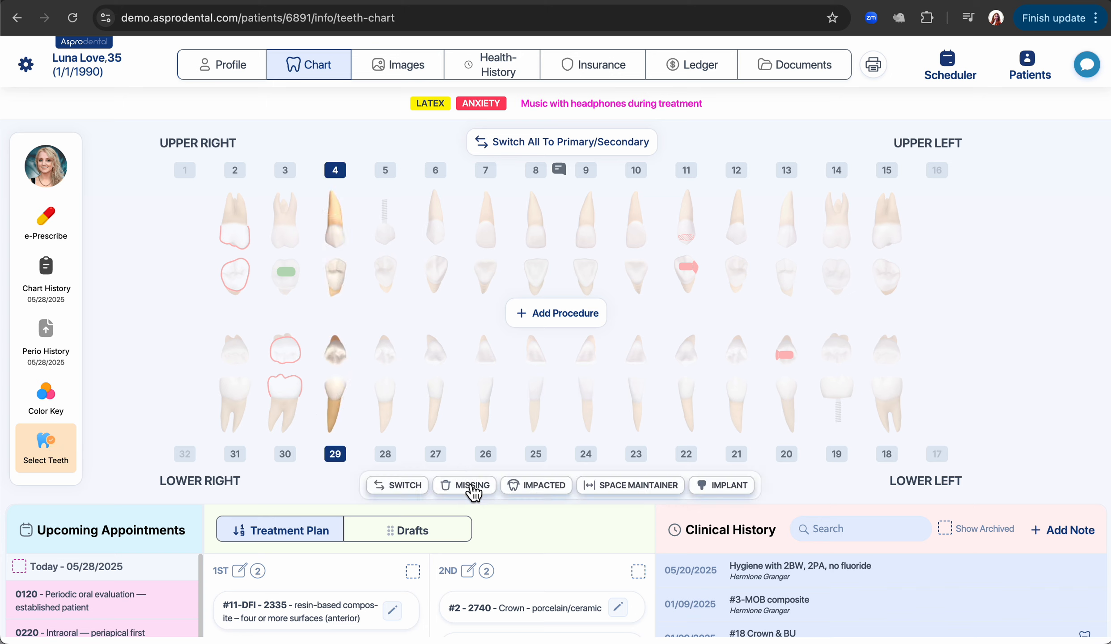
click(468, 490)
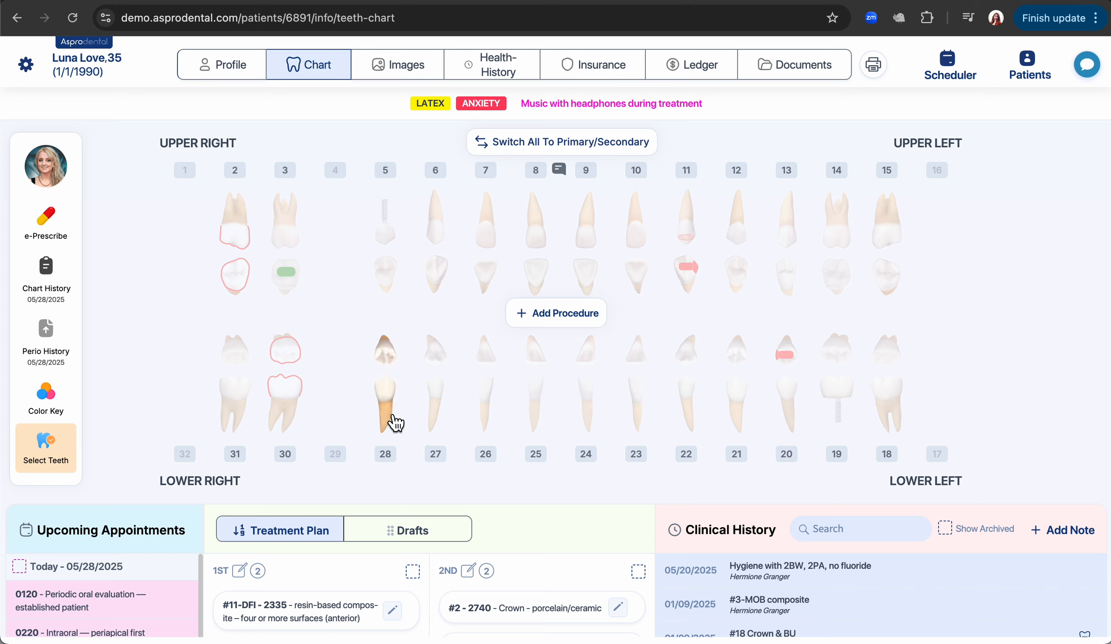
click(391, 420)
click(543, 488)
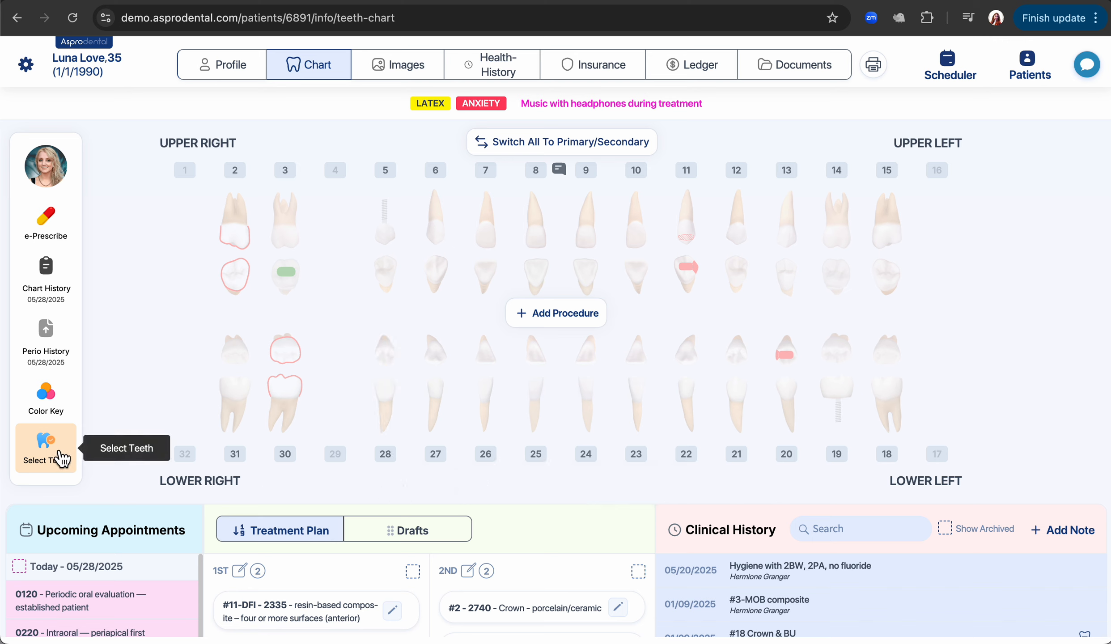
click(59, 457)
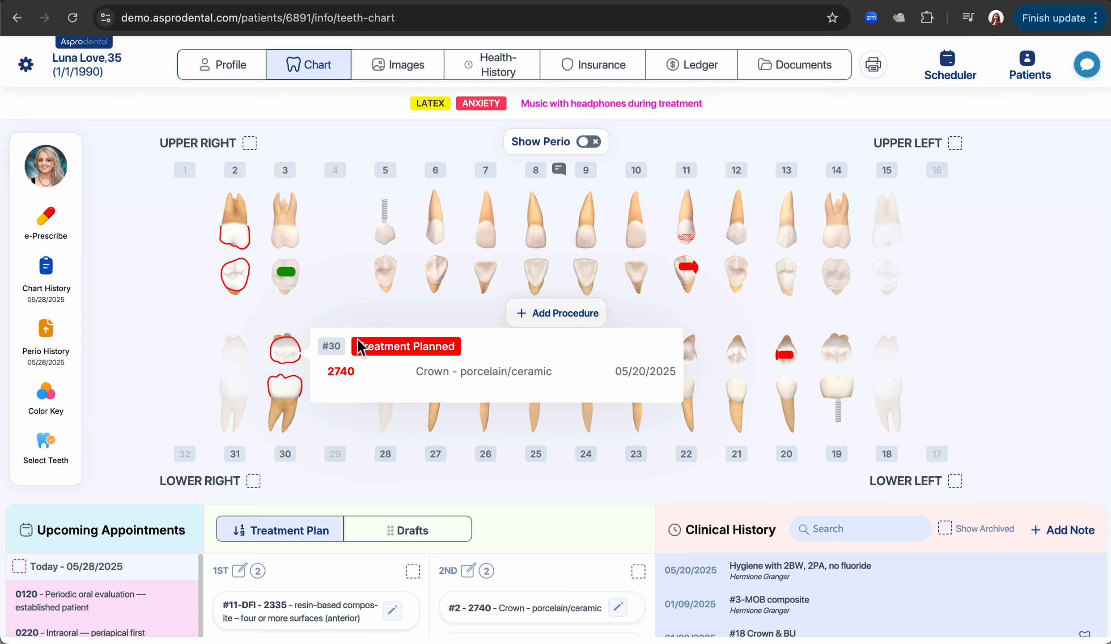
Plan a 2331 two-surface composite on the mesial and lingual surfaces of tooth #7.
click(491, 233)
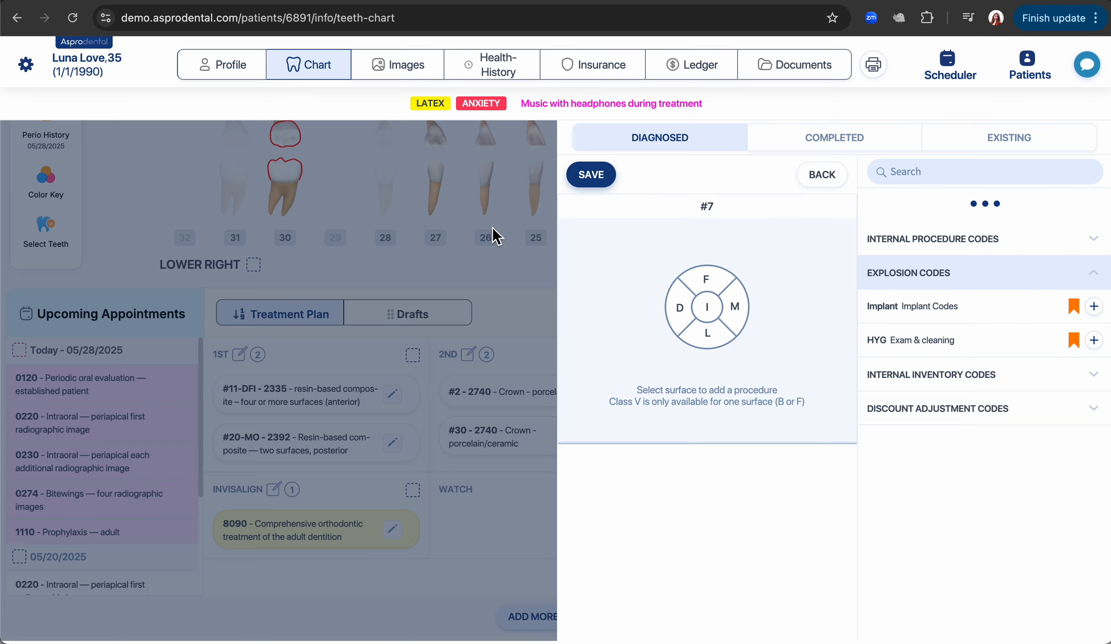
click(736, 308)
click(721, 335)
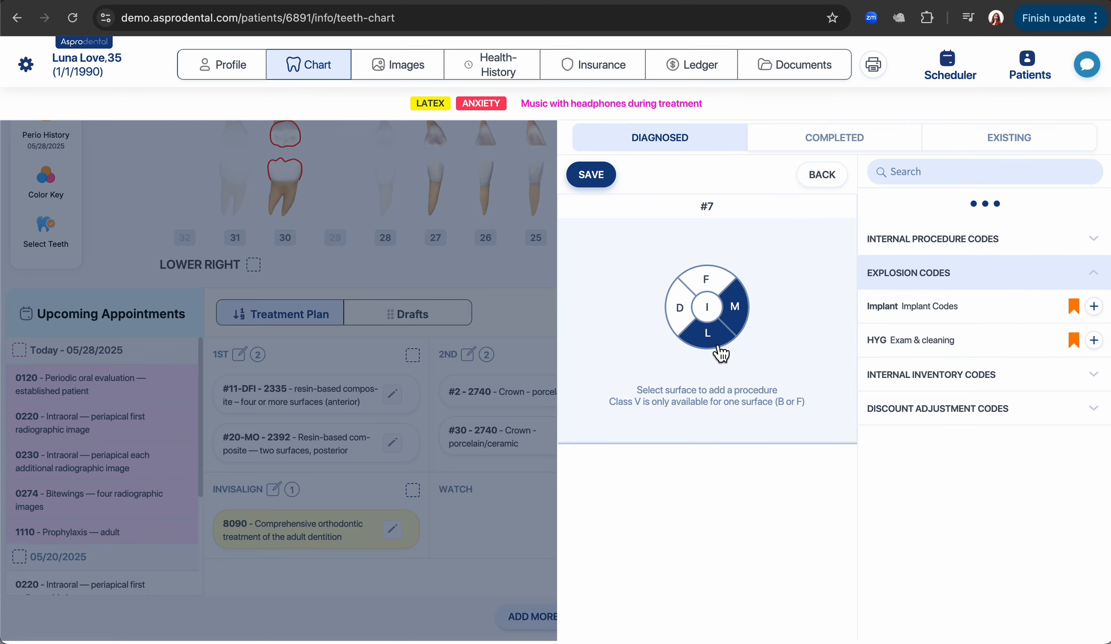
click(928, 246)
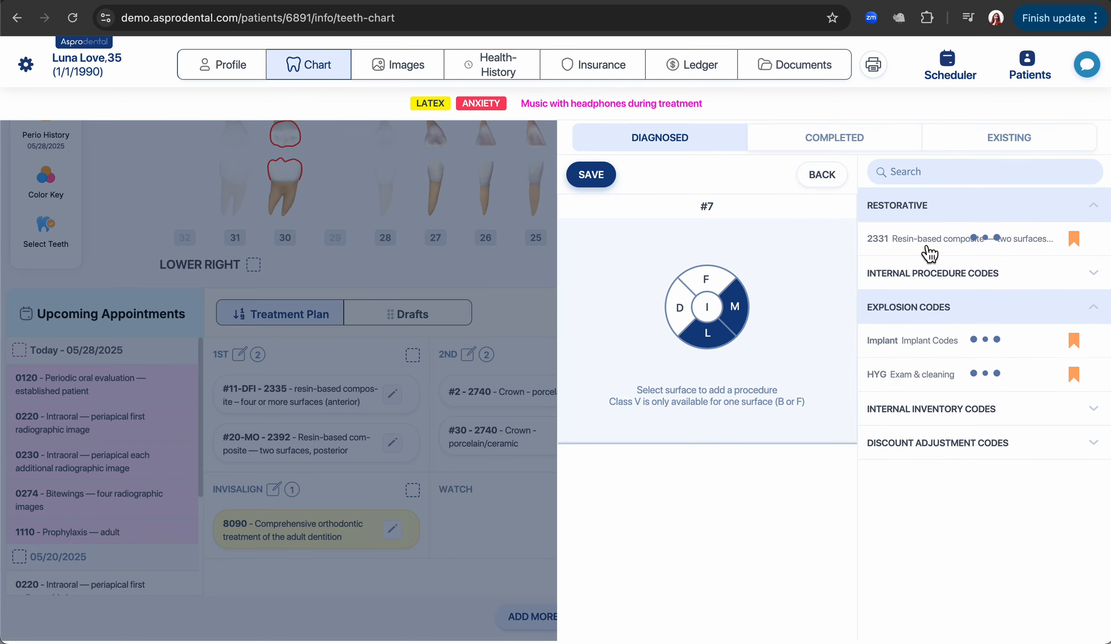
click(611, 185)
Move #7-ML from Watch to 1st priority, then move #7-ML and #11-DFI into 2nd priority.
drag(526, 523, 363, 421)
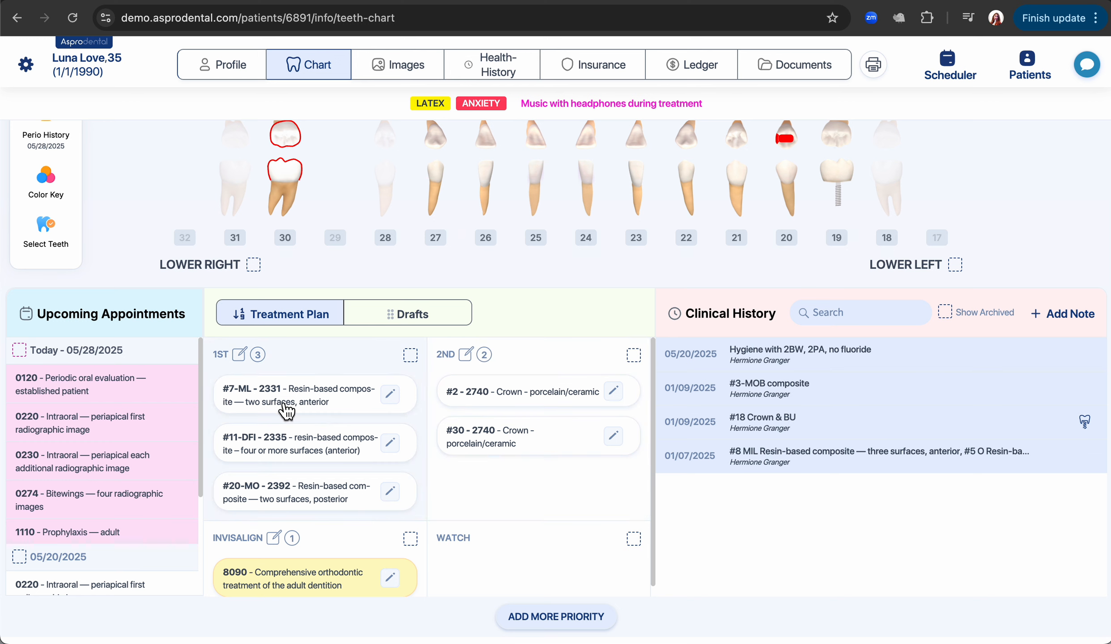
click(292, 438)
click(301, 397)
drag(300, 397, 490, 455)
scroll(491, 460, up, 5)
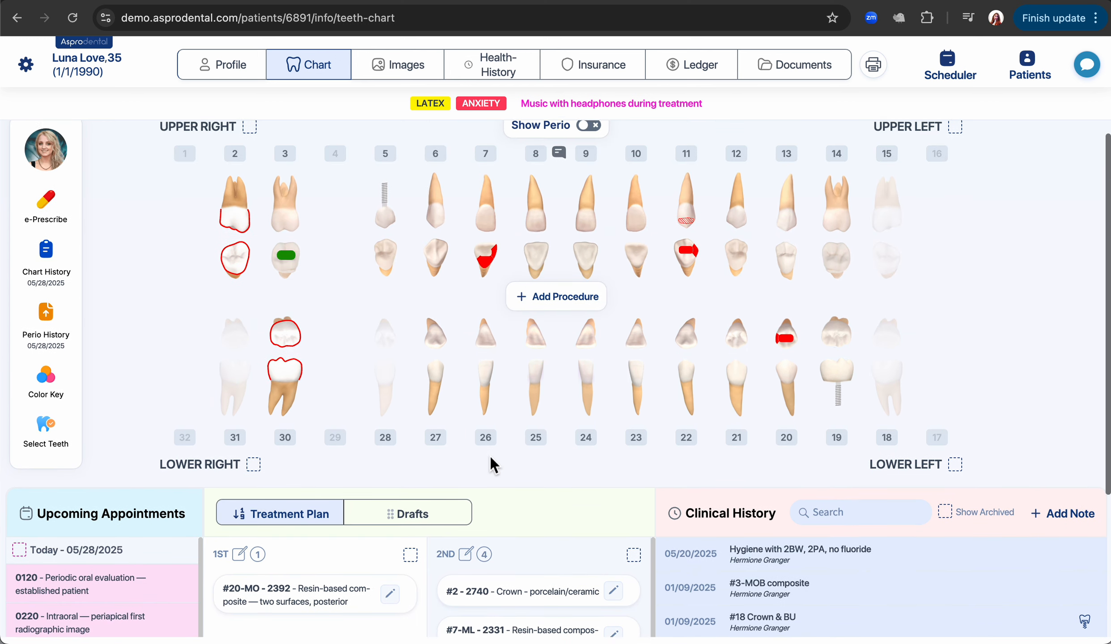
click(589, 141)
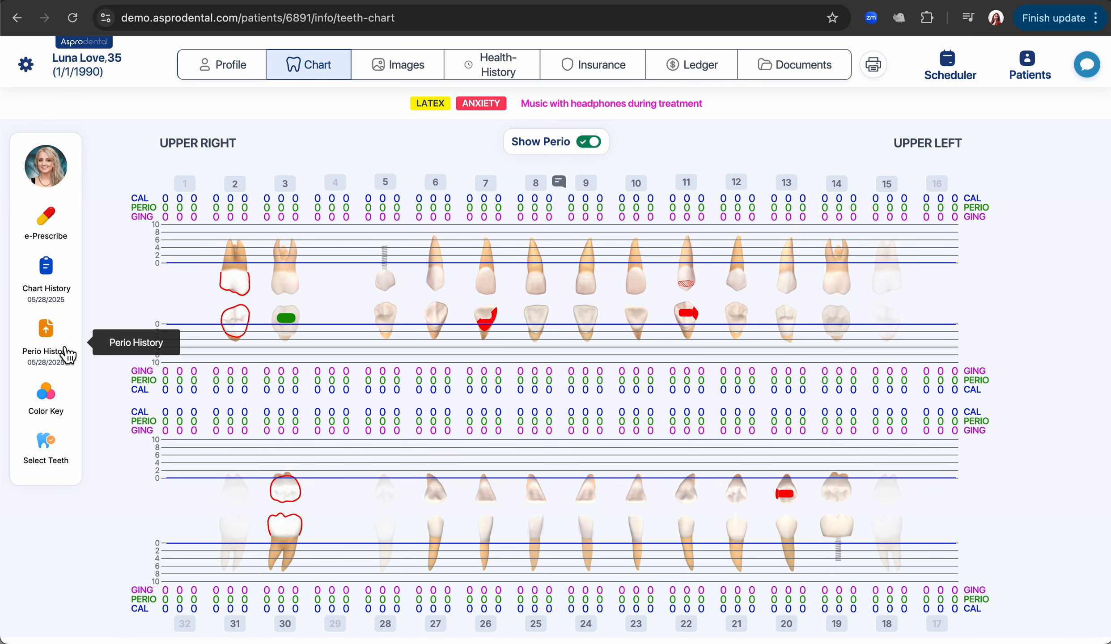
click(62, 351)
click(129, 349)
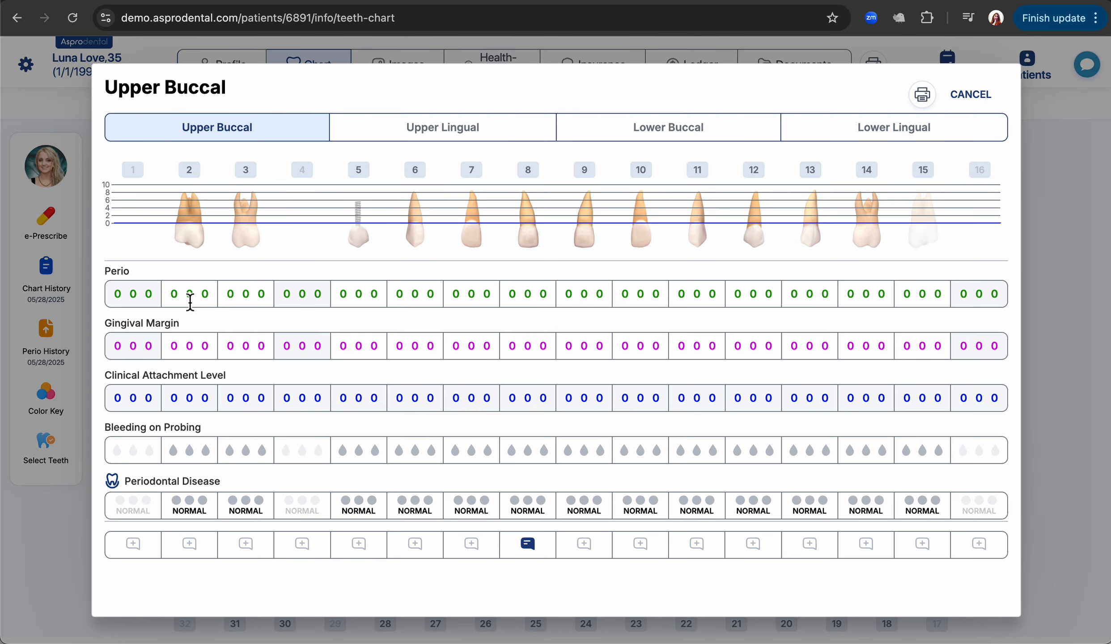
click(174, 296)
text(323232332323232)
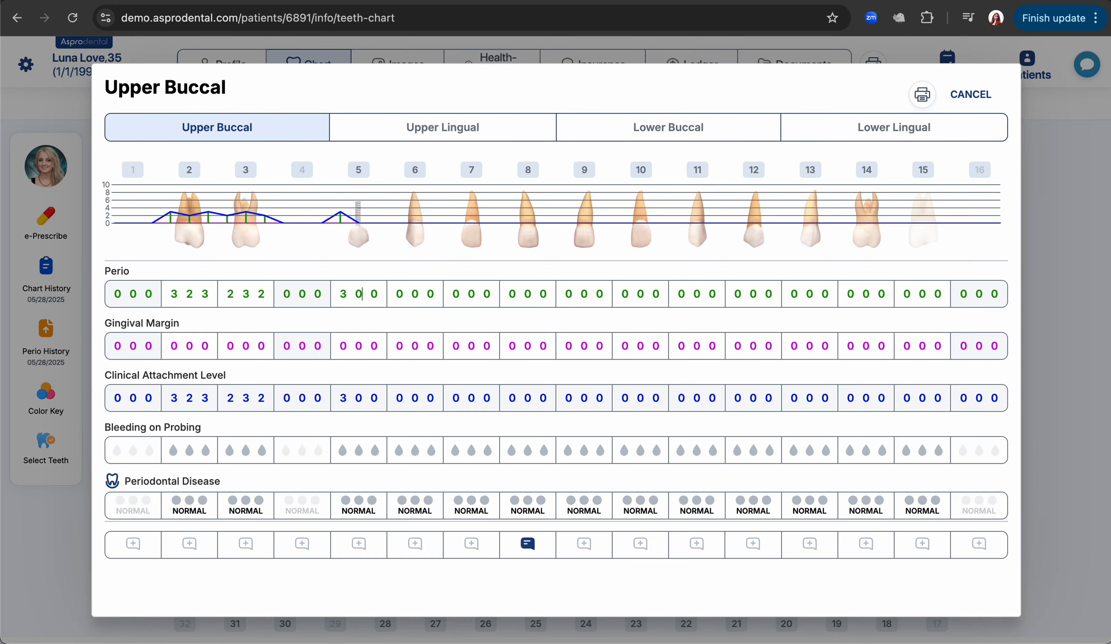
Mark bleeding on tooth 9, mobility II on #10 and furcation III on #11, then save.
click(568, 451)
click(585, 451)
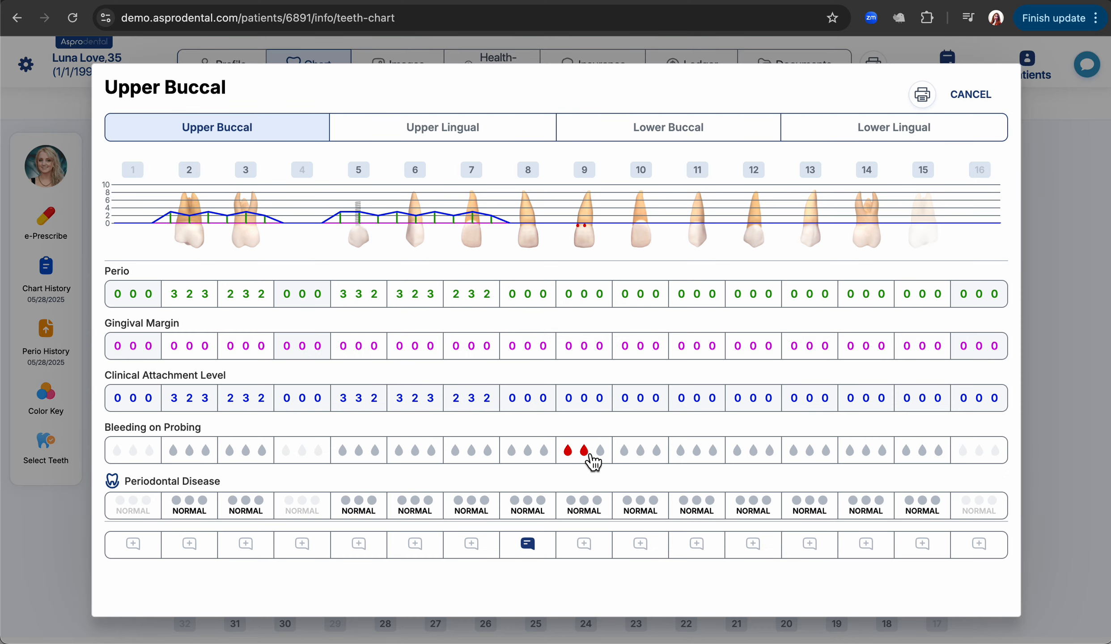
scroll(593, 464, down, 3)
click(641, 457)
scroll(647, 463, down, 2)
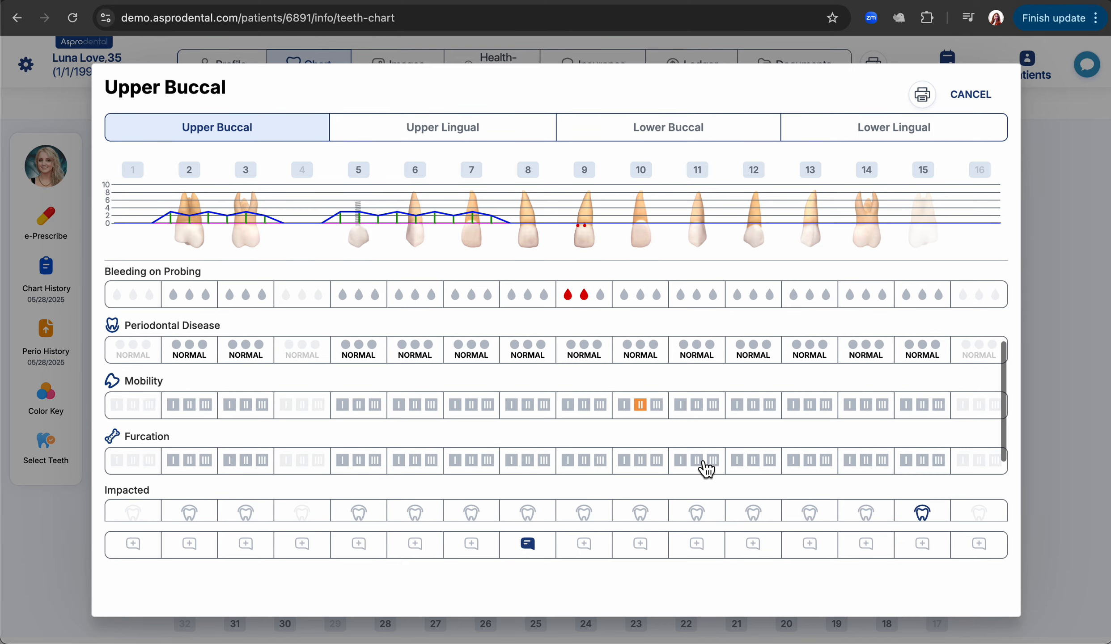
click(713, 461)
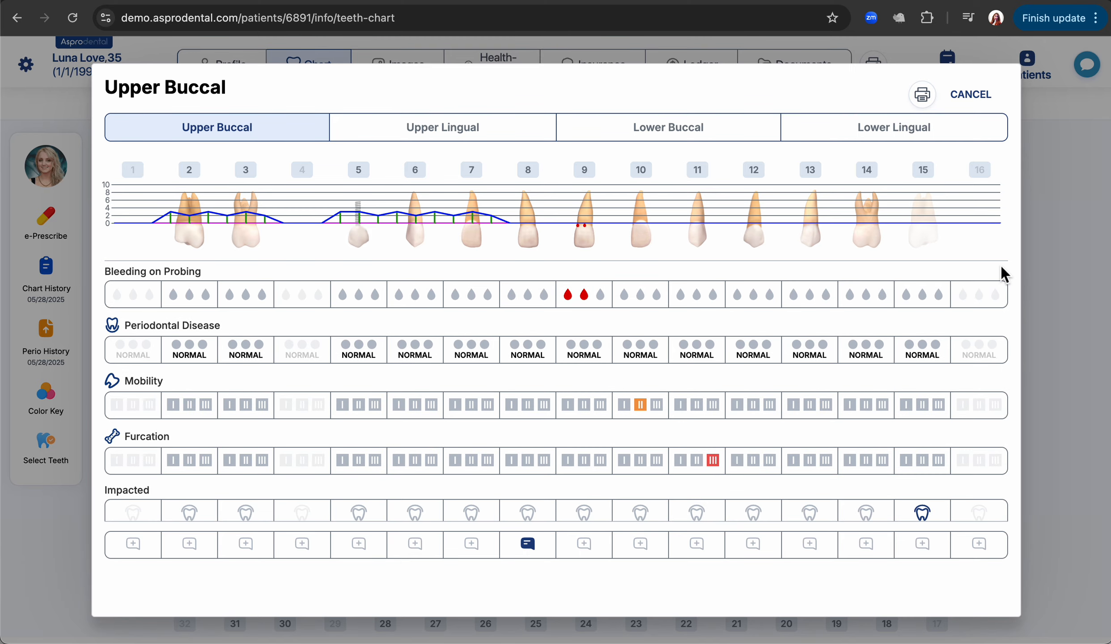
click(1060, 254)
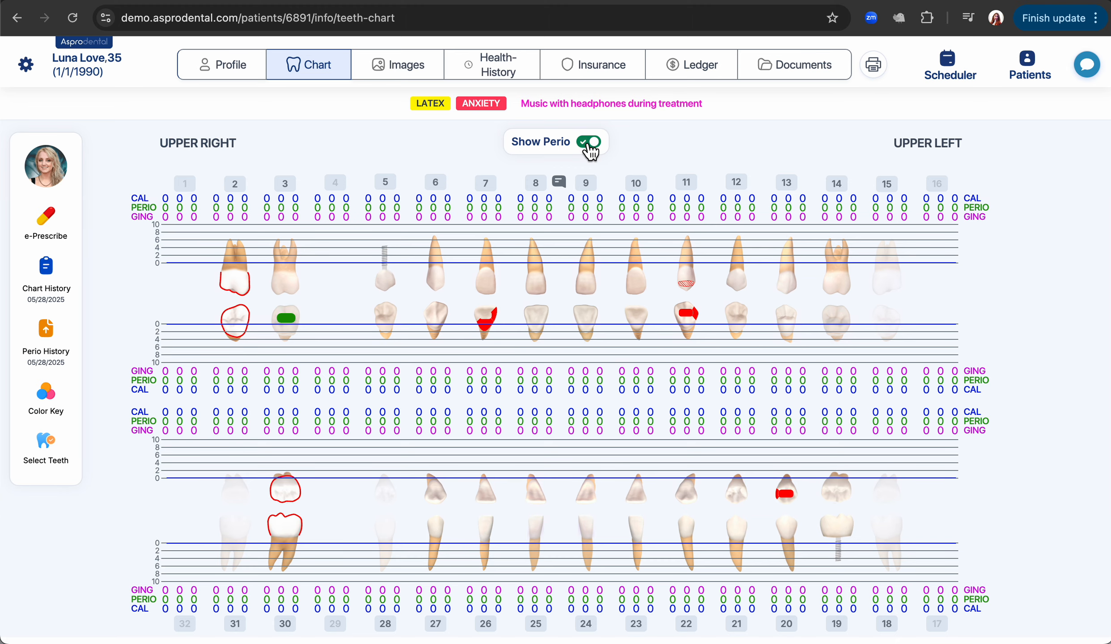
click(590, 142)
Note the #2 crown as an initial placement diagnosed Caries, with note text 'Shad'.
scroll(386, 329, down, 5)
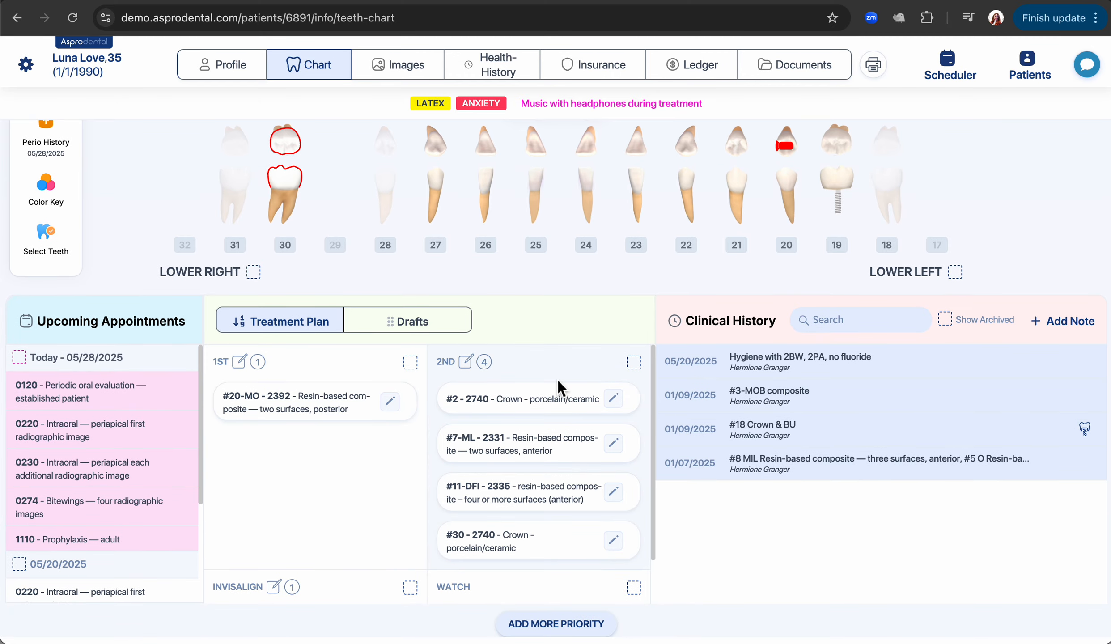
click(614, 404)
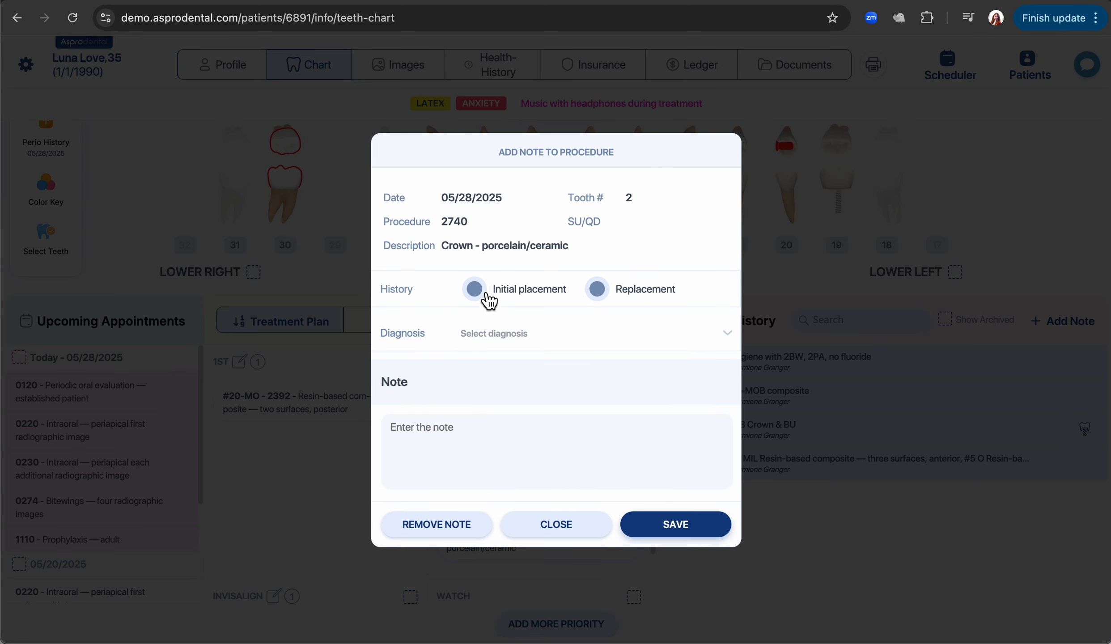
click(487, 296)
click(503, 335)
click(508, 360)
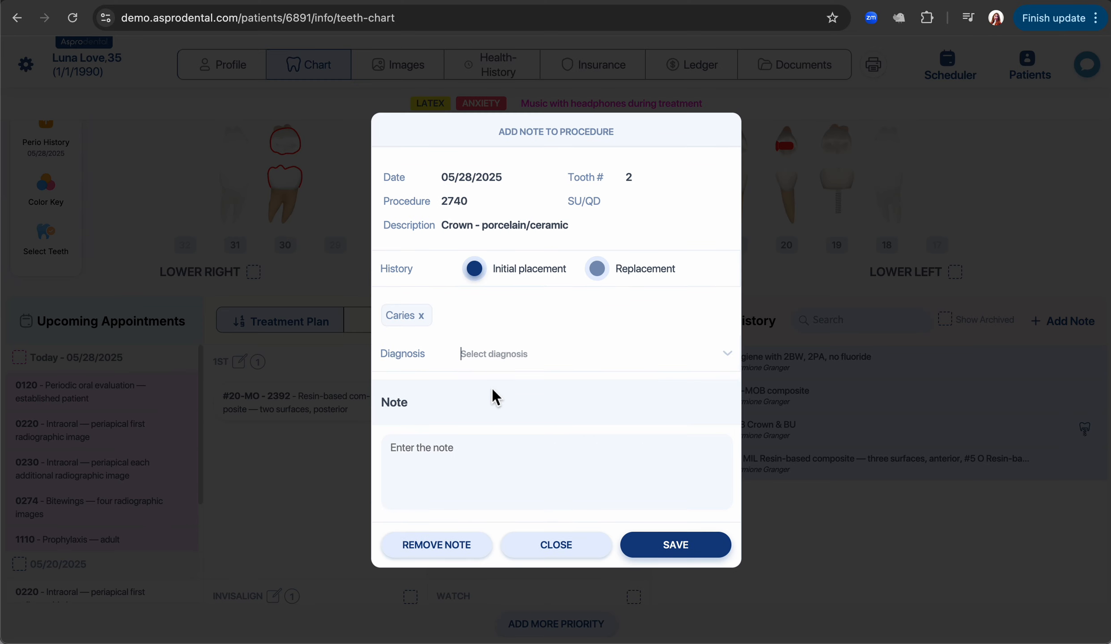
click(469, 444)
text(Shade: A2)
click(696, 554)
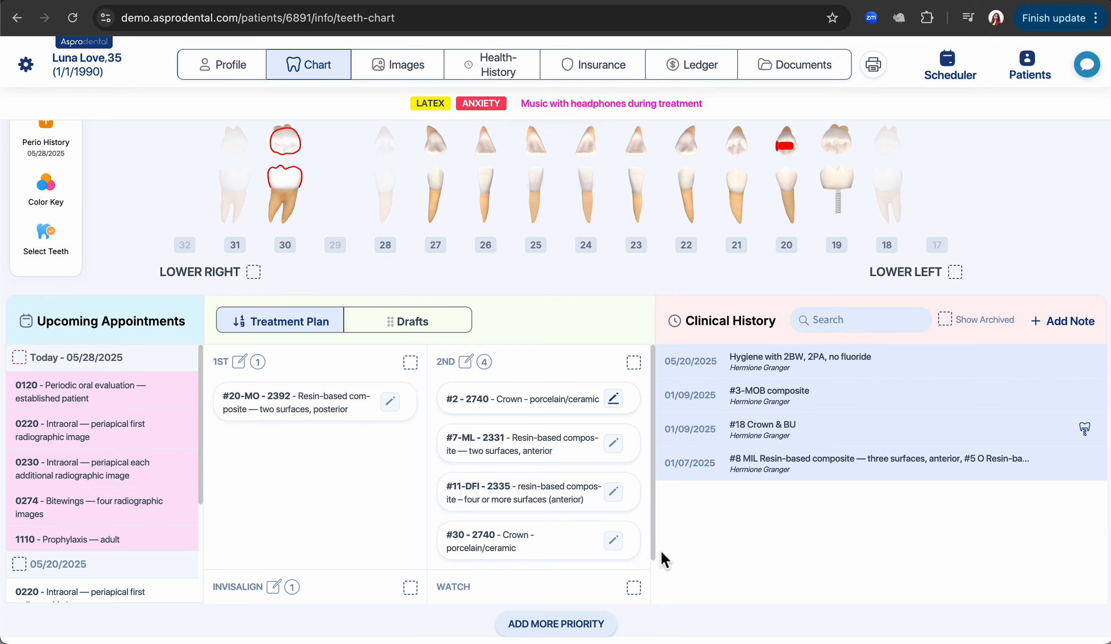
Add the #2 crown from the 2nd-priority plan to today's 05/28/2025 appointment.
mouse_move(619, 406)
drag(523, 407, 137, 417)
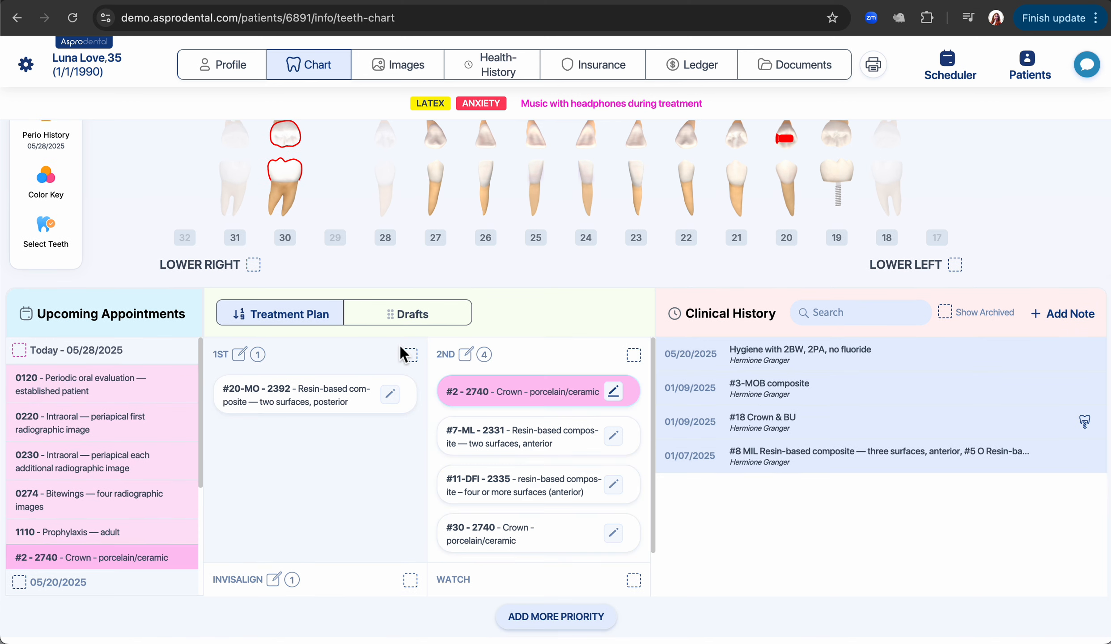
scroll(404, 355, up, 3)
scroll(402, 348, up, 1)
mouse_move(222, 199)
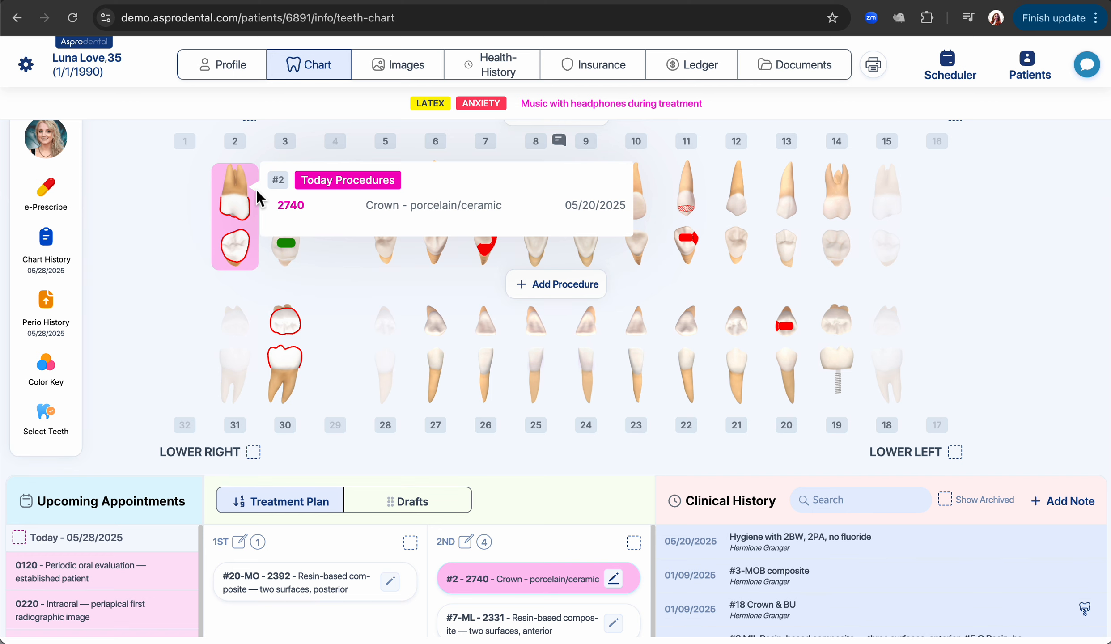
scroll(198, 326, down, 3)
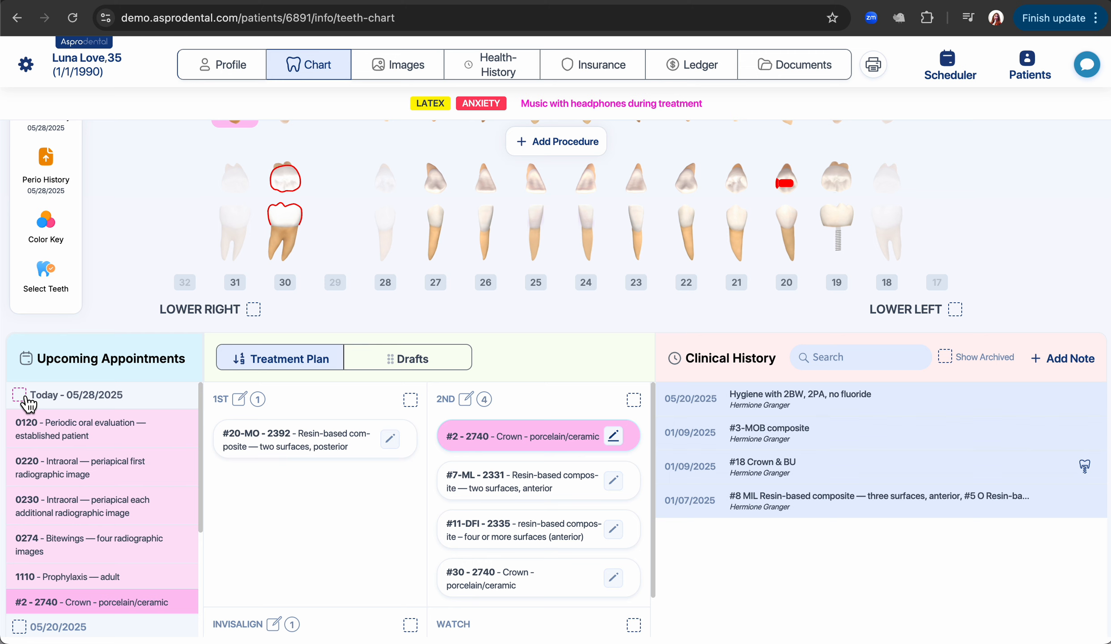
Complete all six of today's procedures and save a new clinical note with plaque Heavy.
click(21, 395)
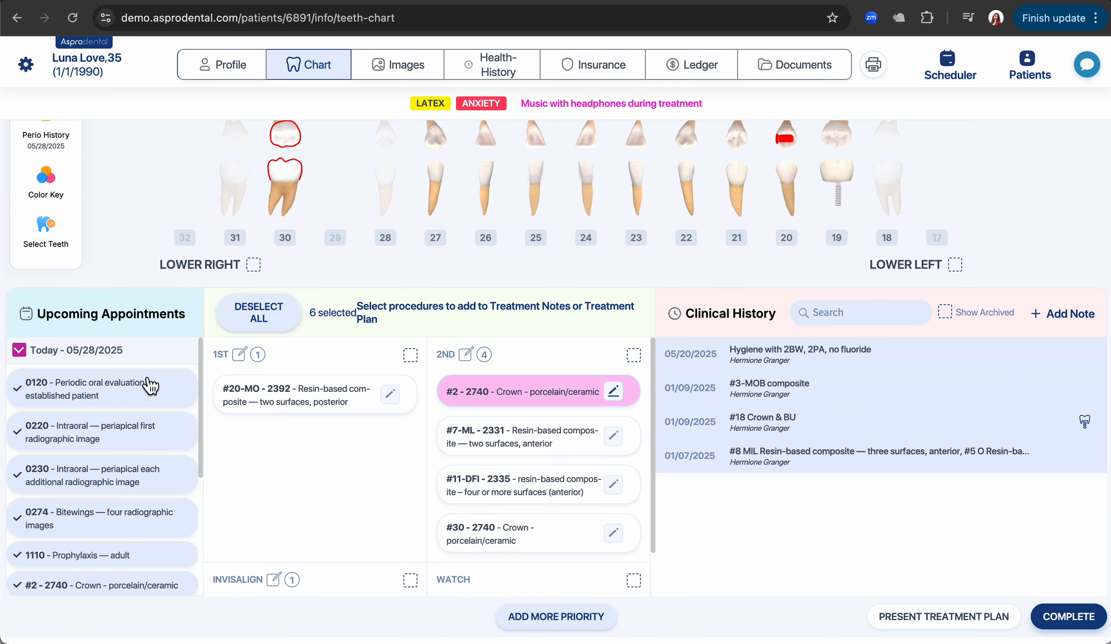
click(1083, 626)
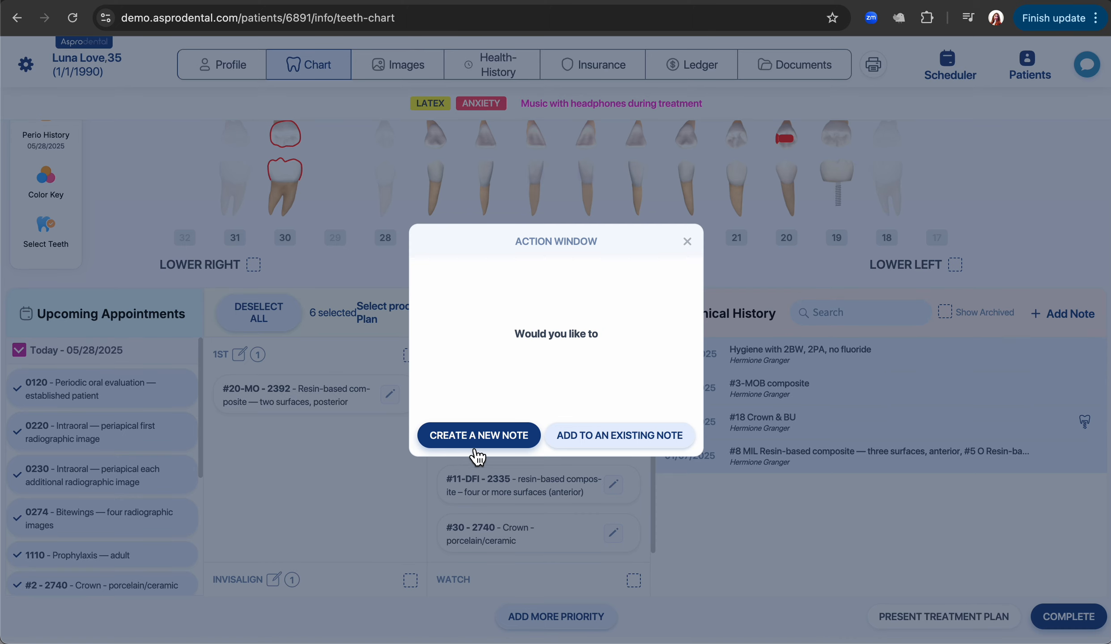
click(470, 444)
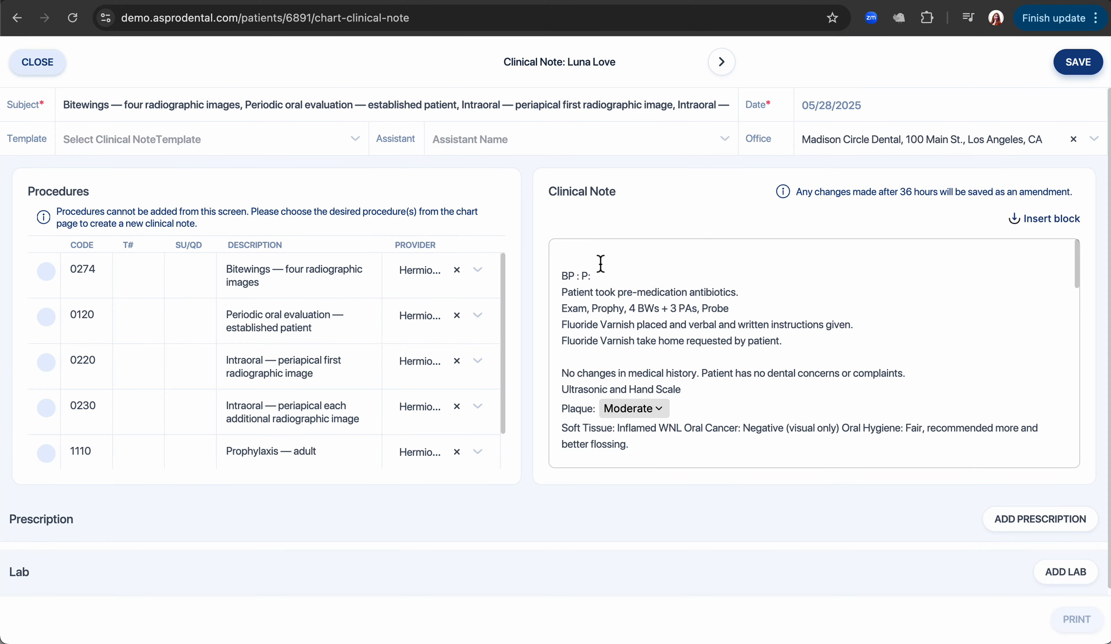
click(636, 414)
click(638, 387)
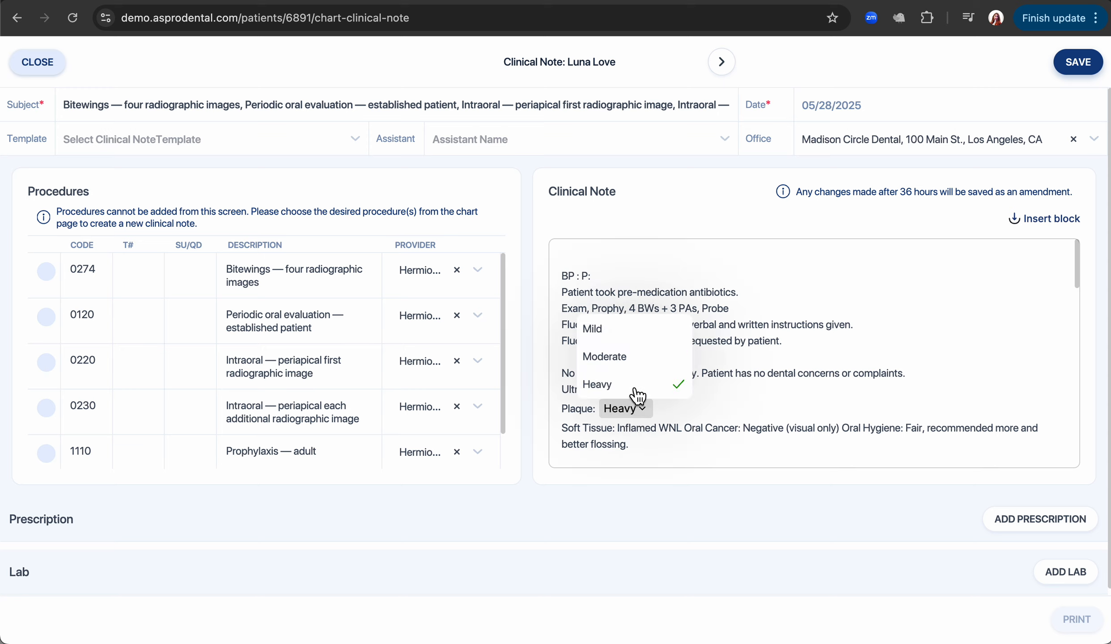
click(1081, 67)
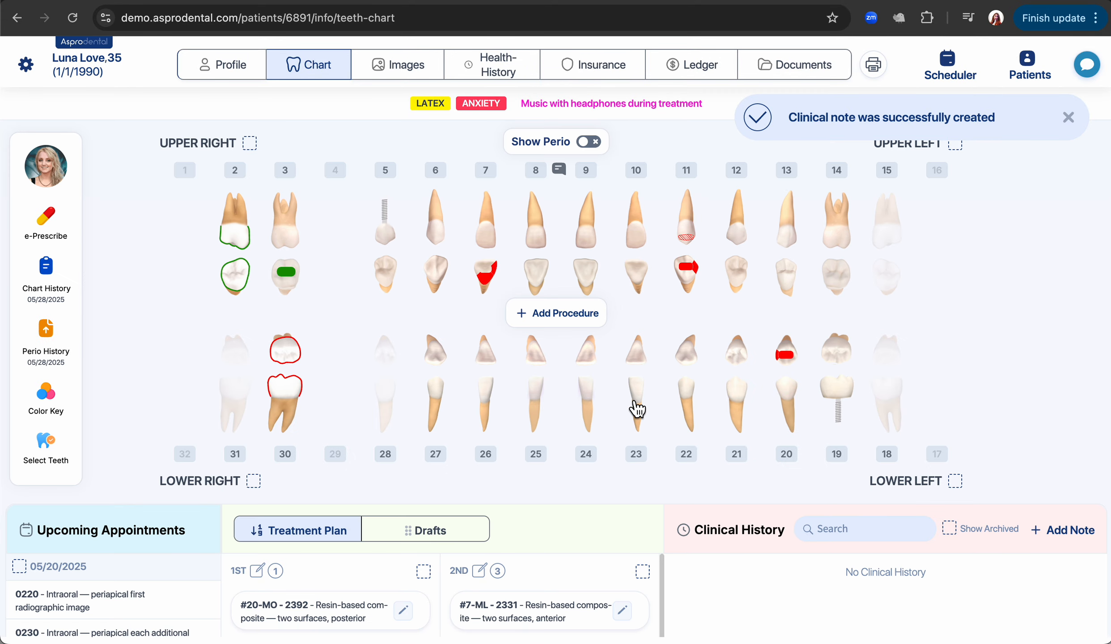
Present #7-ML, #11-DFI and #30 from 2nd priority as a treatment plan.
scroll(633, 400, down, 3)
scroll(635, 405, down, 2)
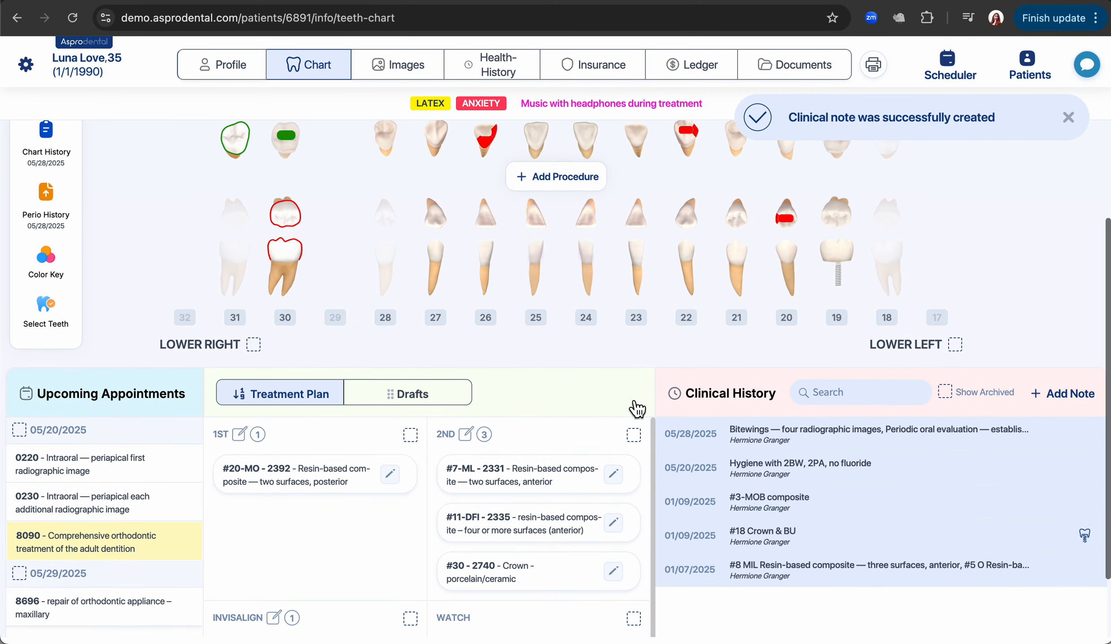
click(513, 450)
scroll(513, 450, down, 1)
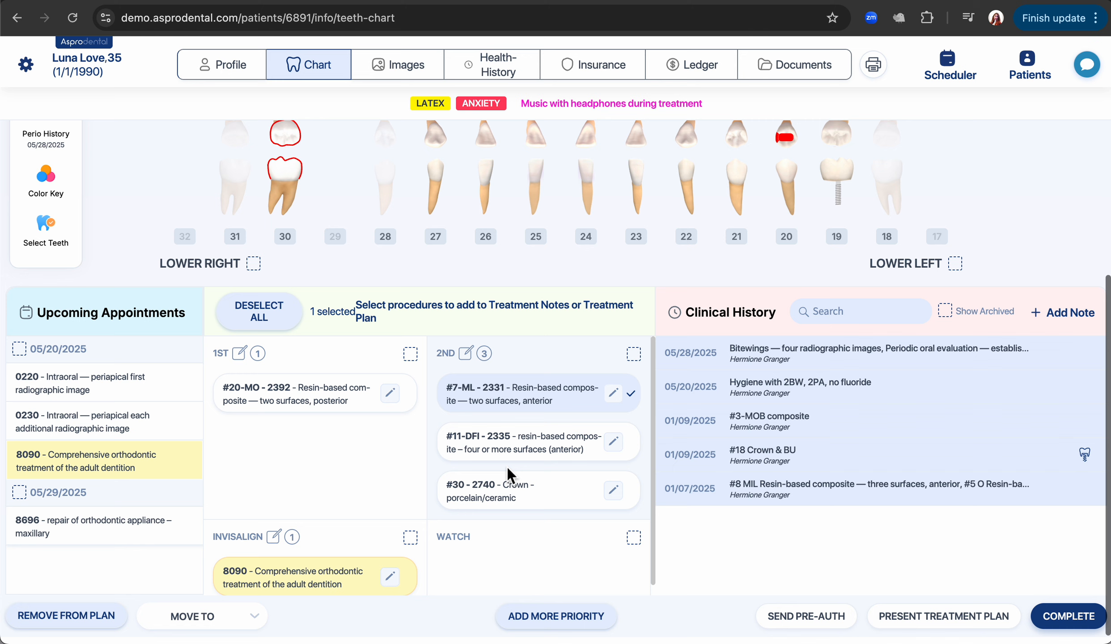
click(511, 449)
click(512, 492)
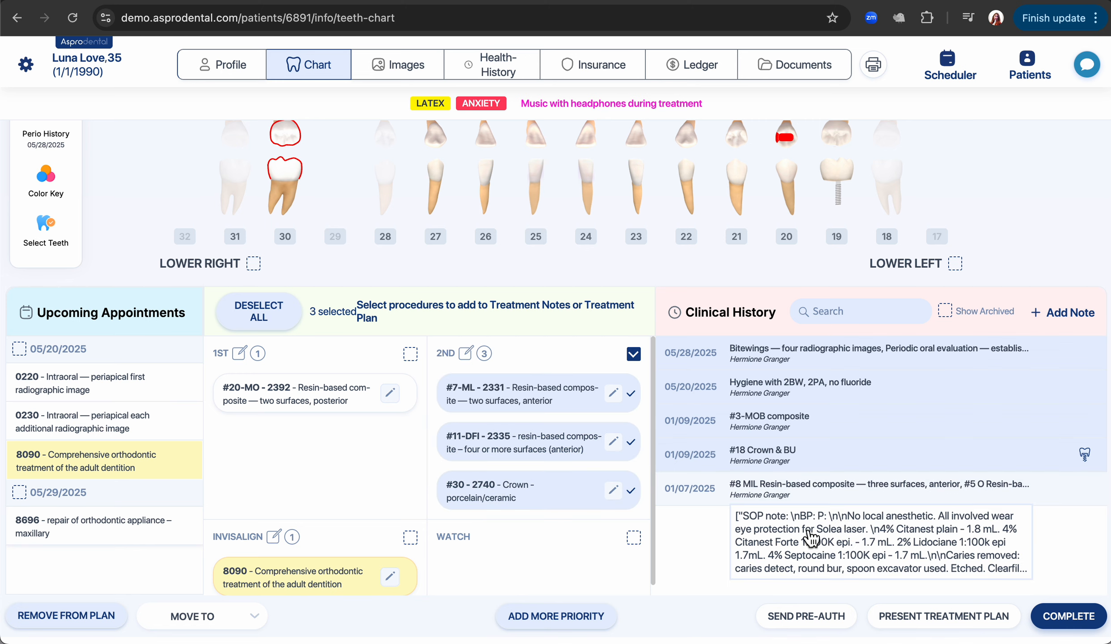
click(932, 620)
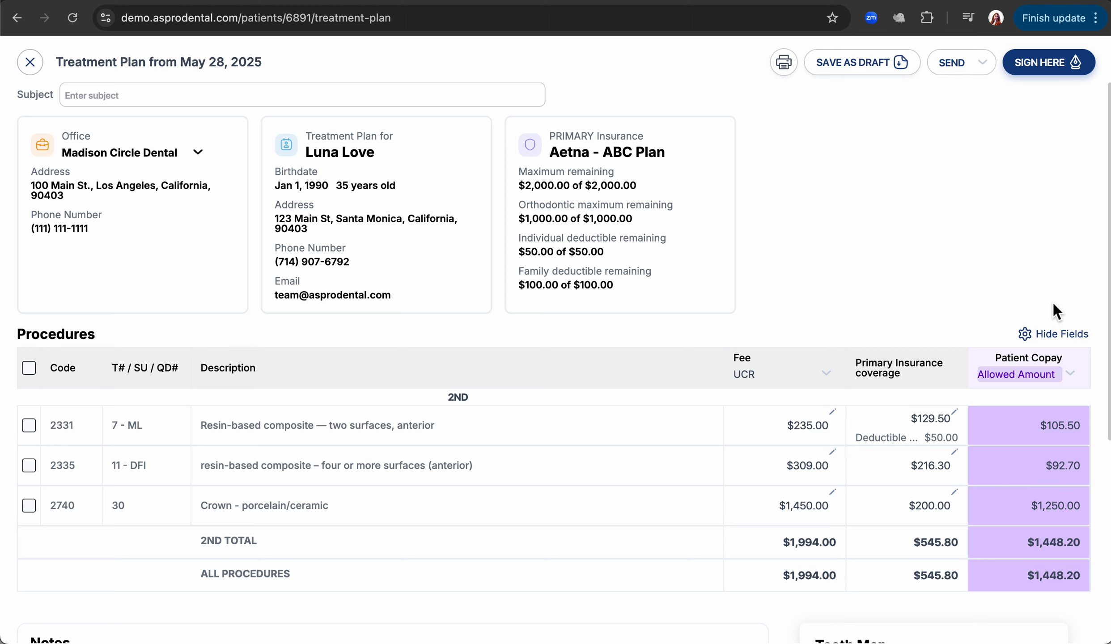
Show the Allowed amt column and keep the patient copay based on Fee.
click(1058, 335)
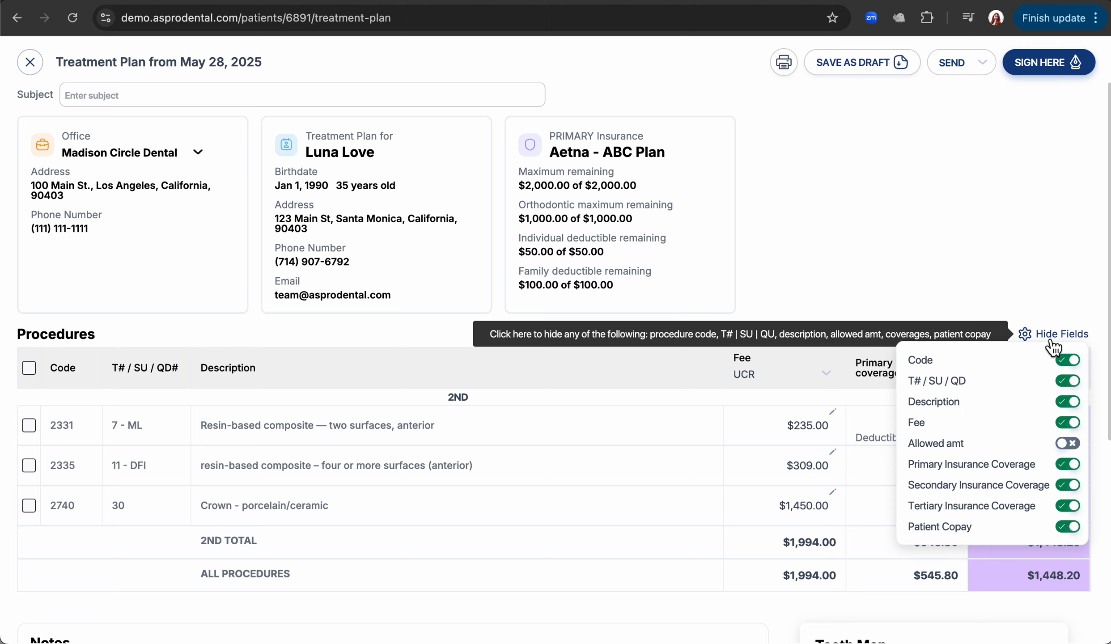
click(1069, 443)
click(954, 273)
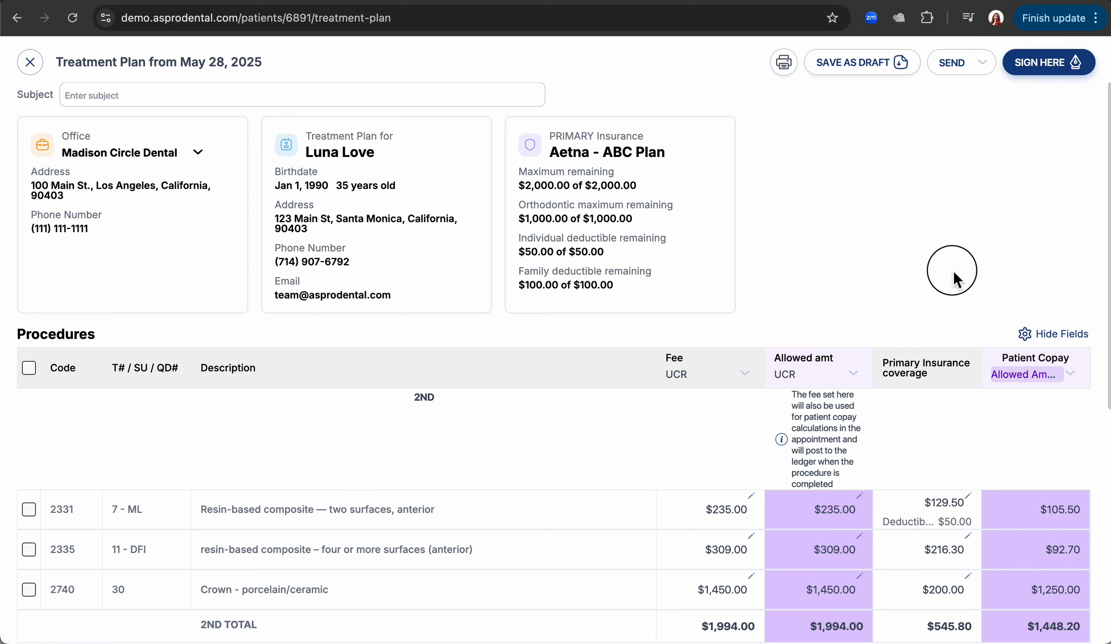
click(1024, 376)
click(1026, 402)
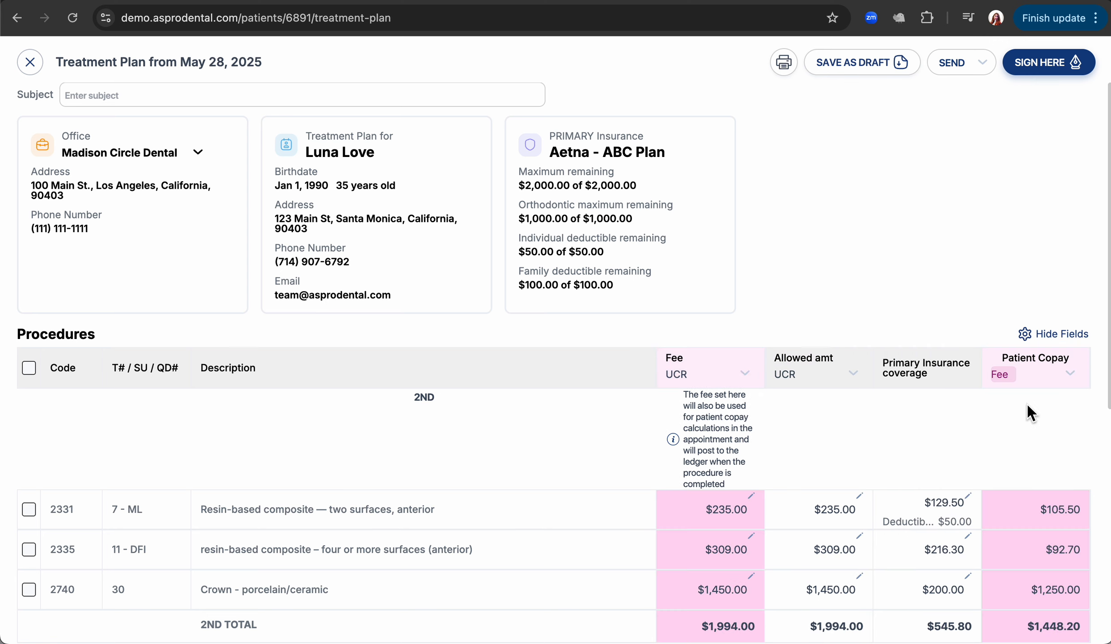
click(1027, 375)
click(1041, 438)
click(1029, 375)
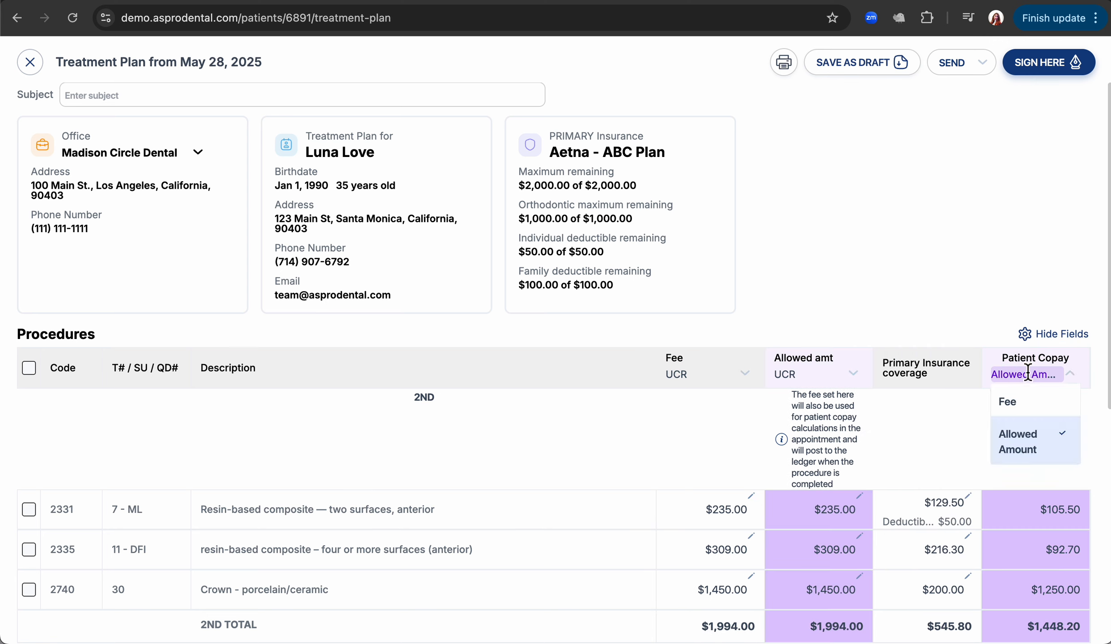
click(1028, 400)
scroll(909, 401, down, 3)
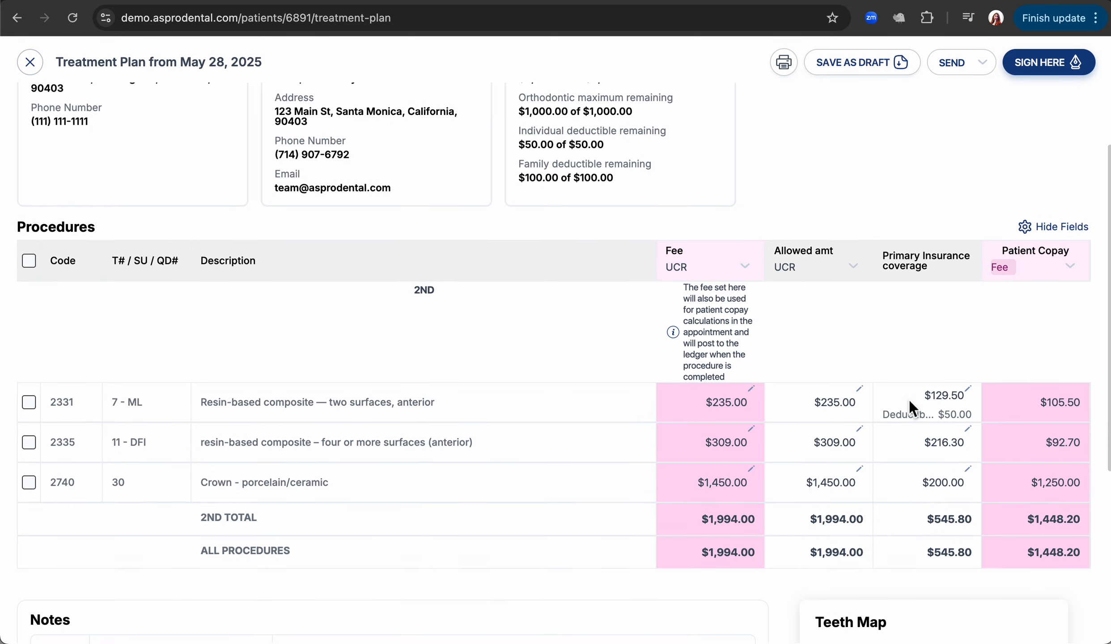
Change the 2331 fee to $300.00, bringing the plan totals to $2,059.00.
click(751, 389)
click(724, 400)
double_click(724, 400)
text(300)
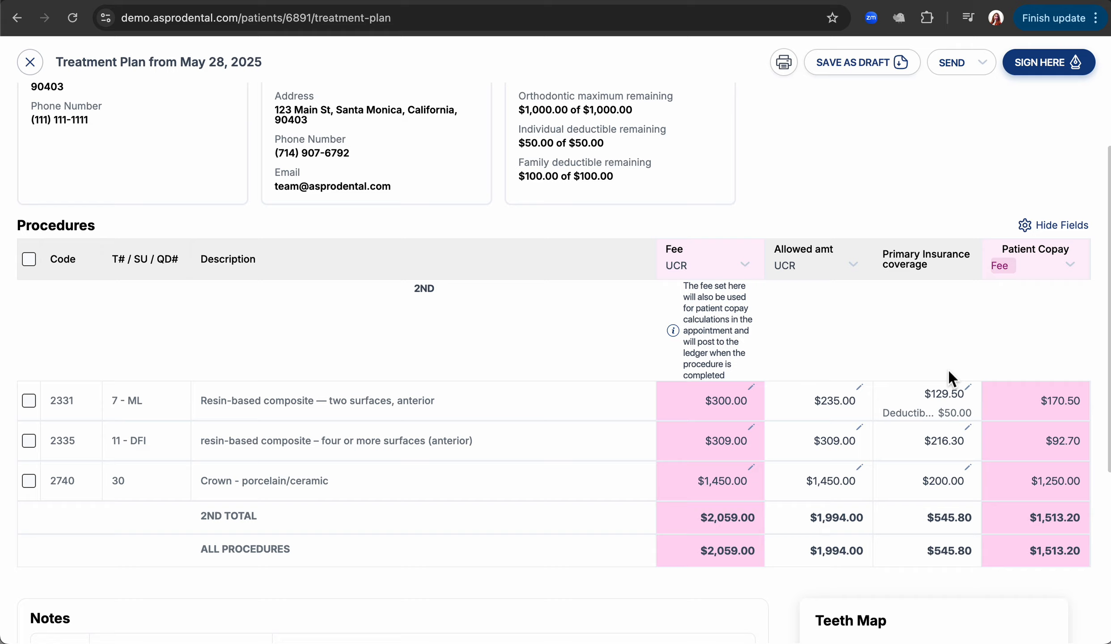
scroll(948, 373, down, 5)
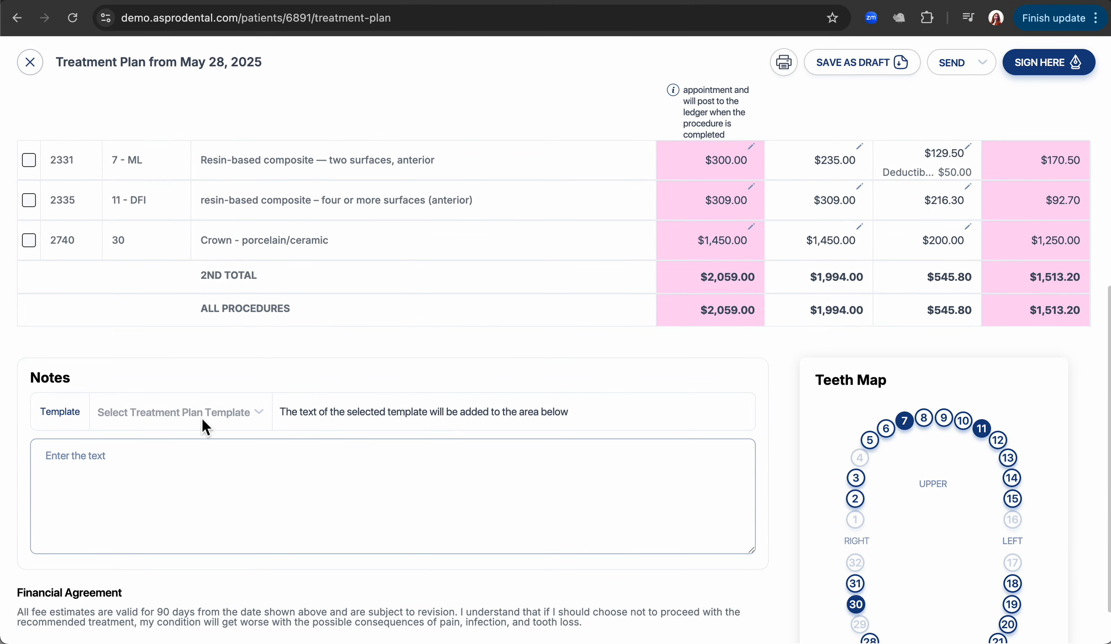
Replace the Full disclosure note text with 'Thank you!' and bring up the plan's signing page.
click(203, 425)
click(182, 467)
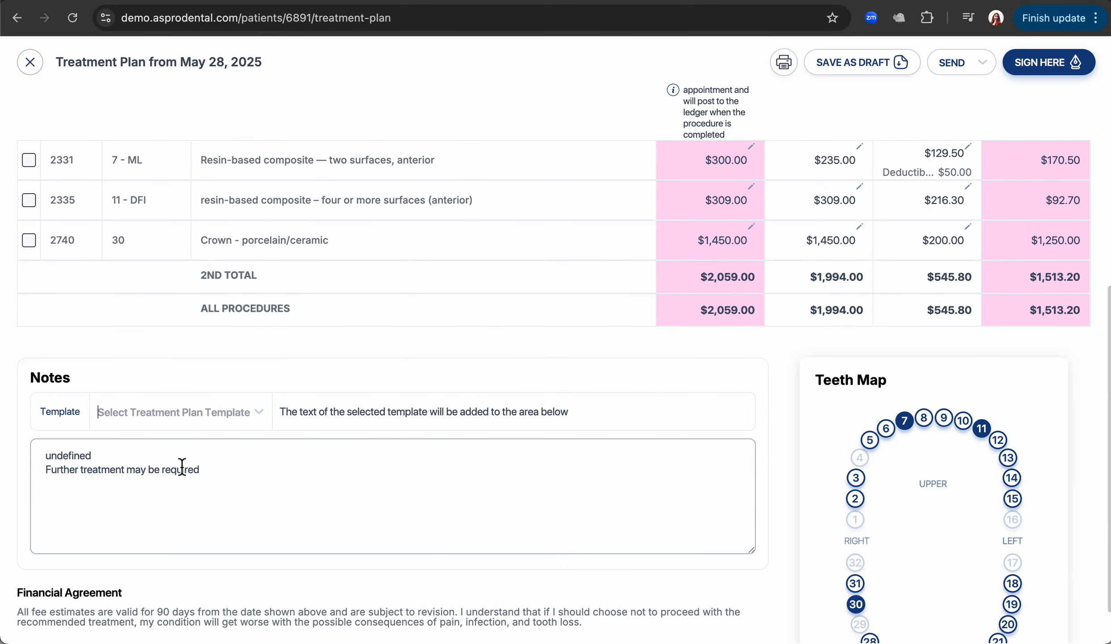
drag(226, 475, 197, 434)
text(Thank you!)
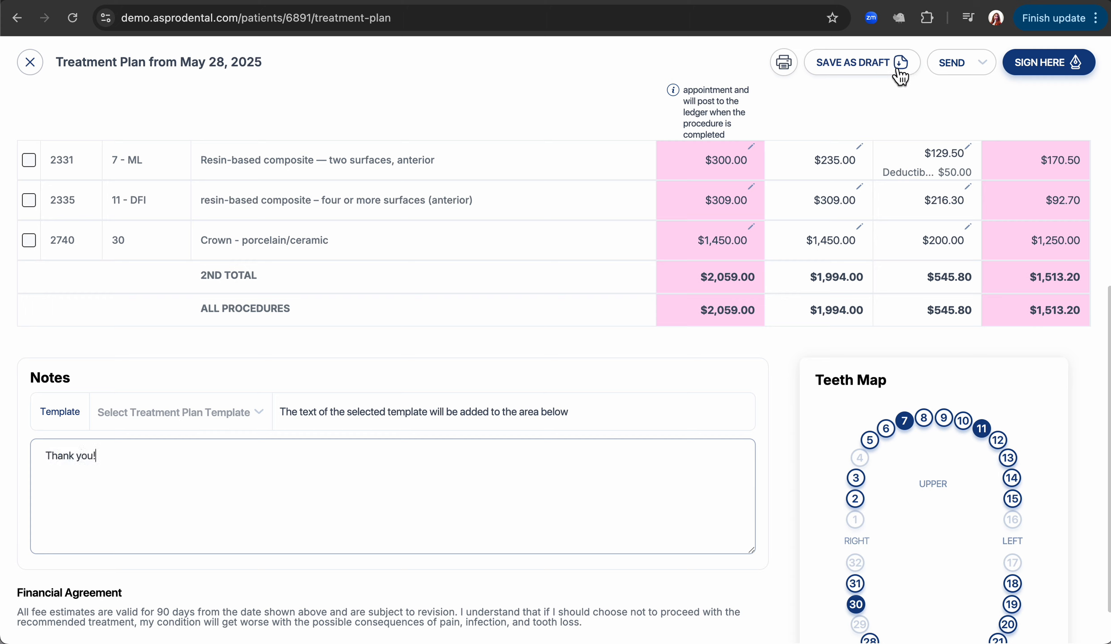
click(980, 63)
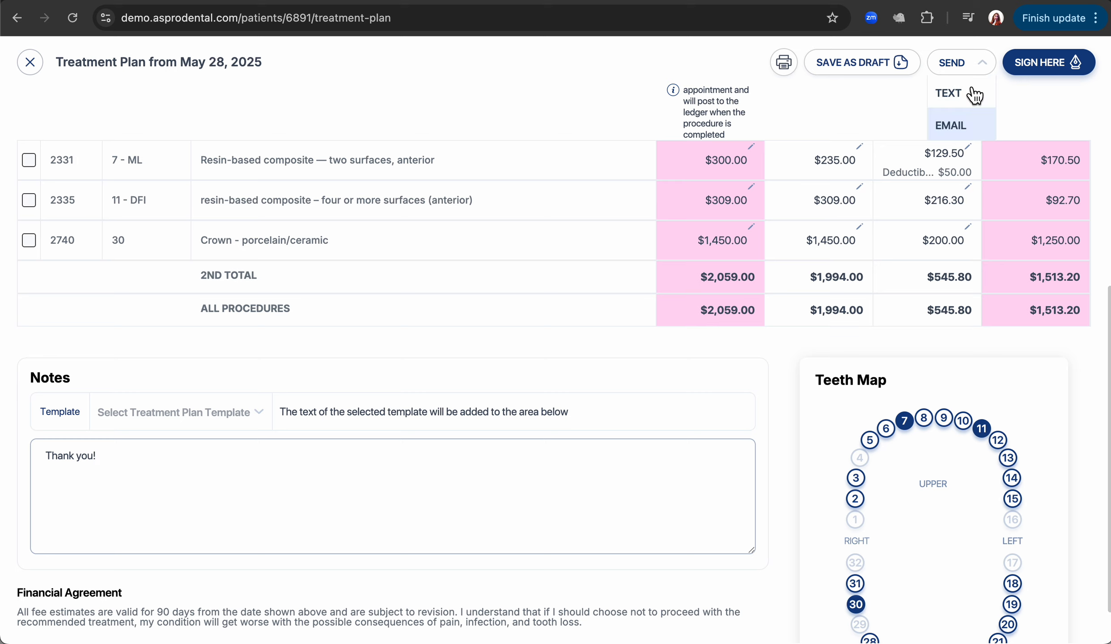
click(1056, 66)
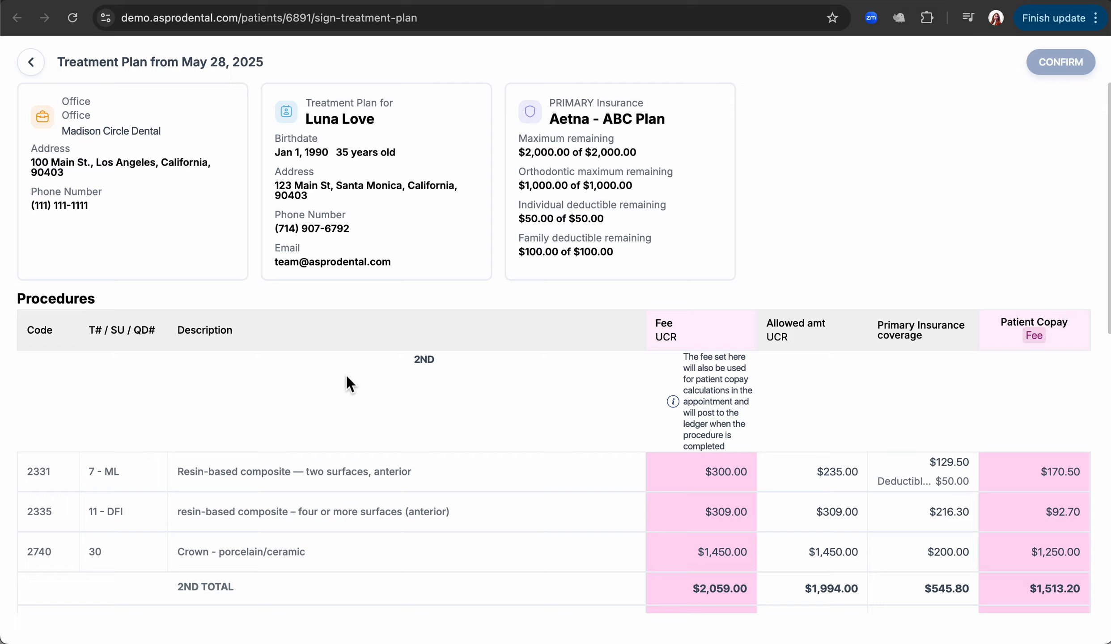
Draw the patient's signature, confirm to email the signed plan, and open her Documents.
scroll(347, 378, down, 10)
mouse_move(84, 523)
mouse_down()
mouse_move(130, 494)
mouse_move(511, 489)
mouse_up()
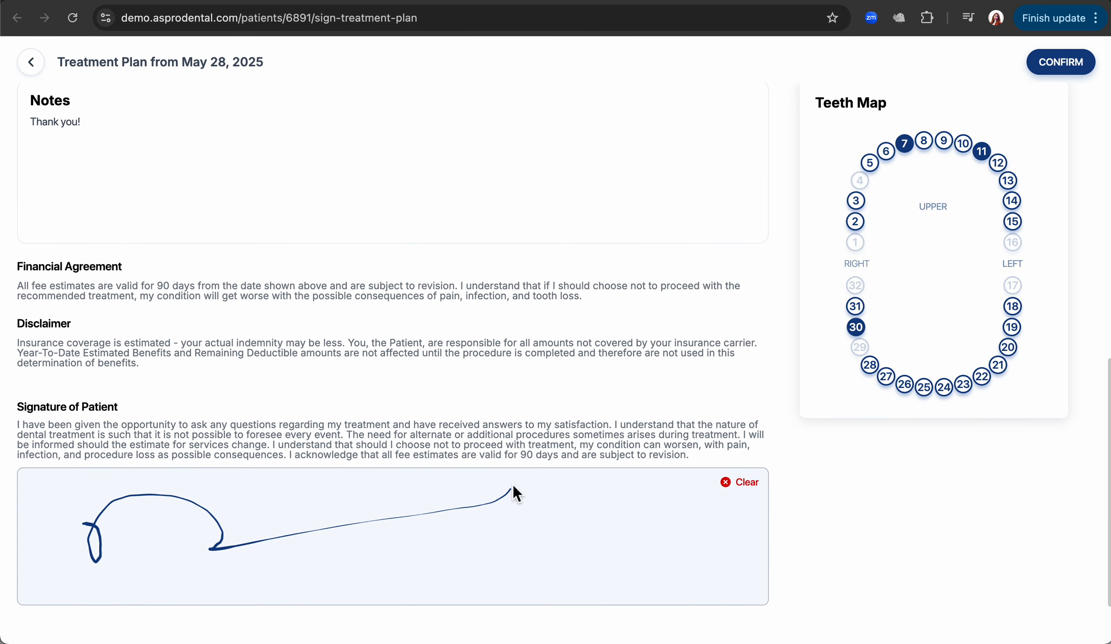
click(1047, 72)
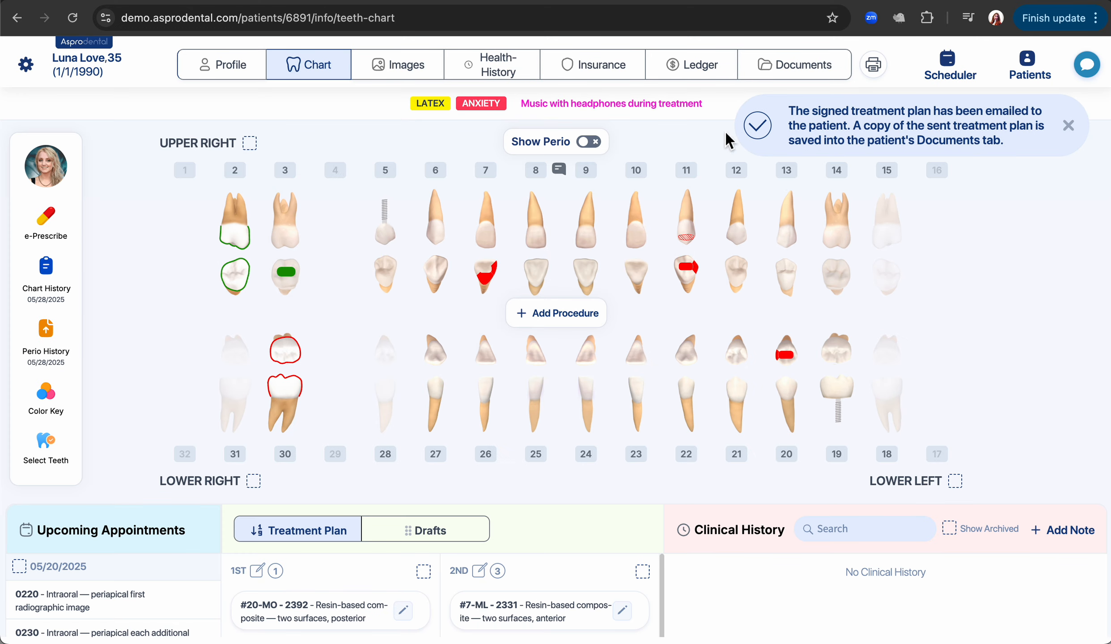
click(779, 77)
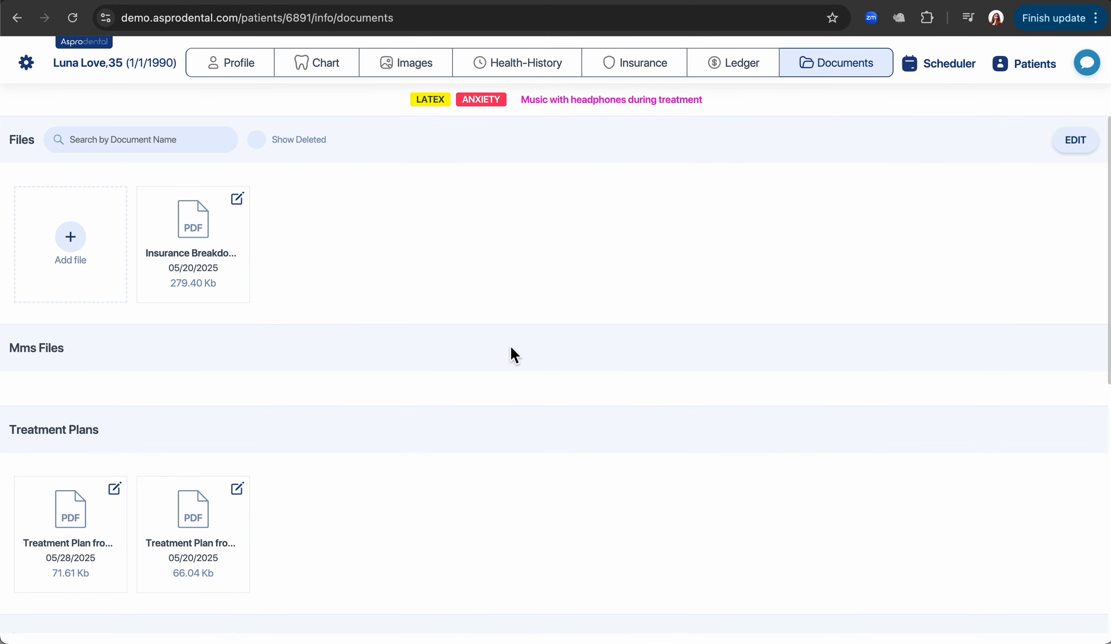
Check the signature on the 05/28/2025 Treatment Plan PDF, then return to the scheduler.
click(79, 523)
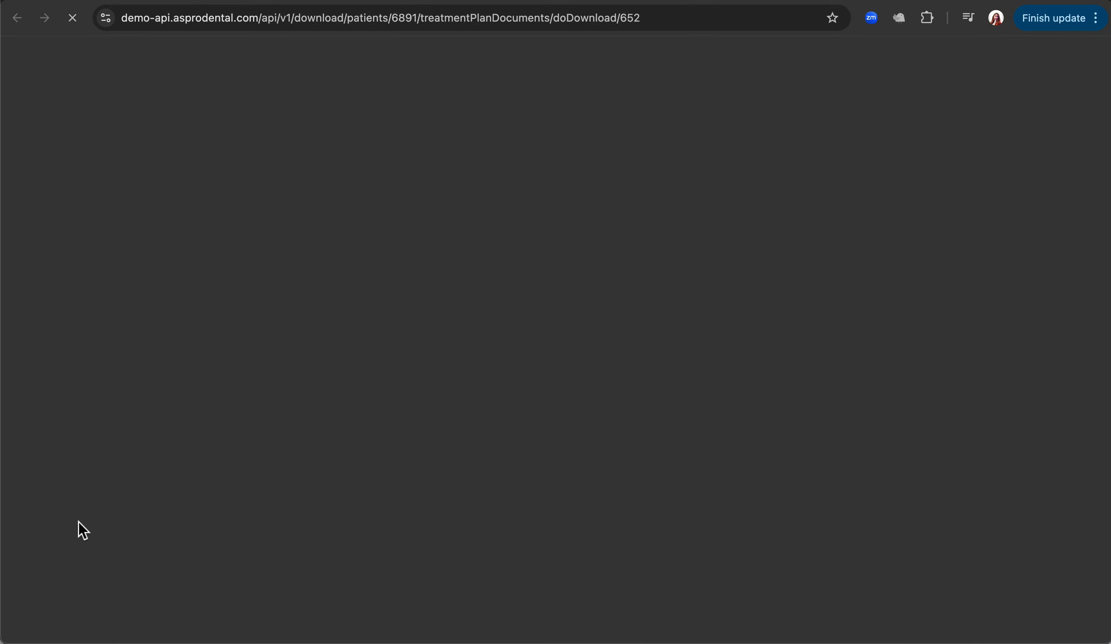
scroll(516, 422, down, 20)
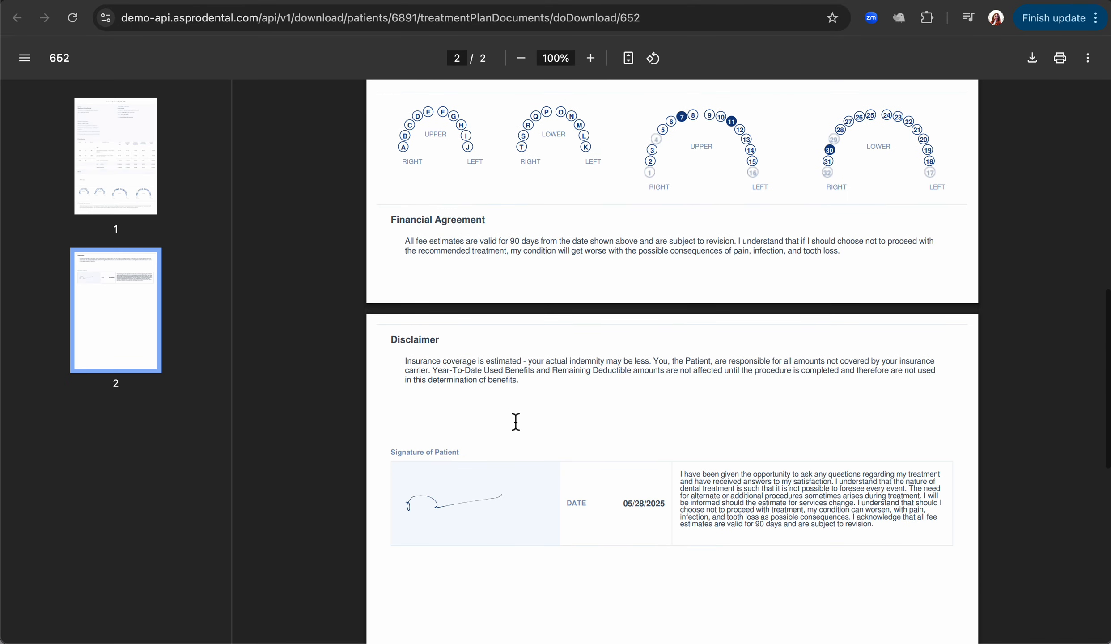
click(452, 321)
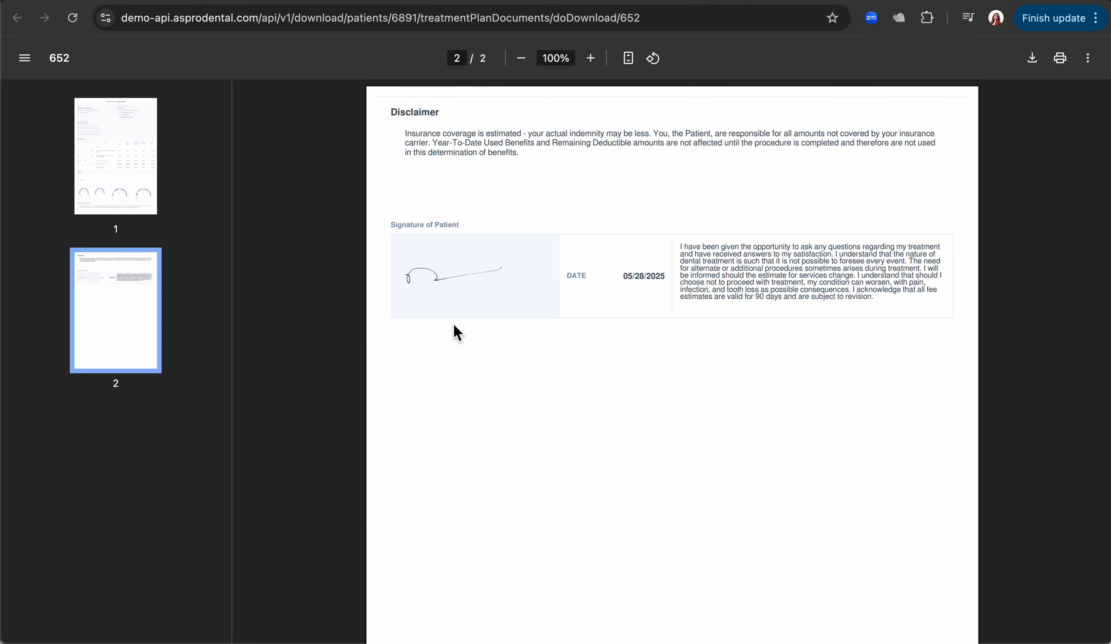
key(super+w)
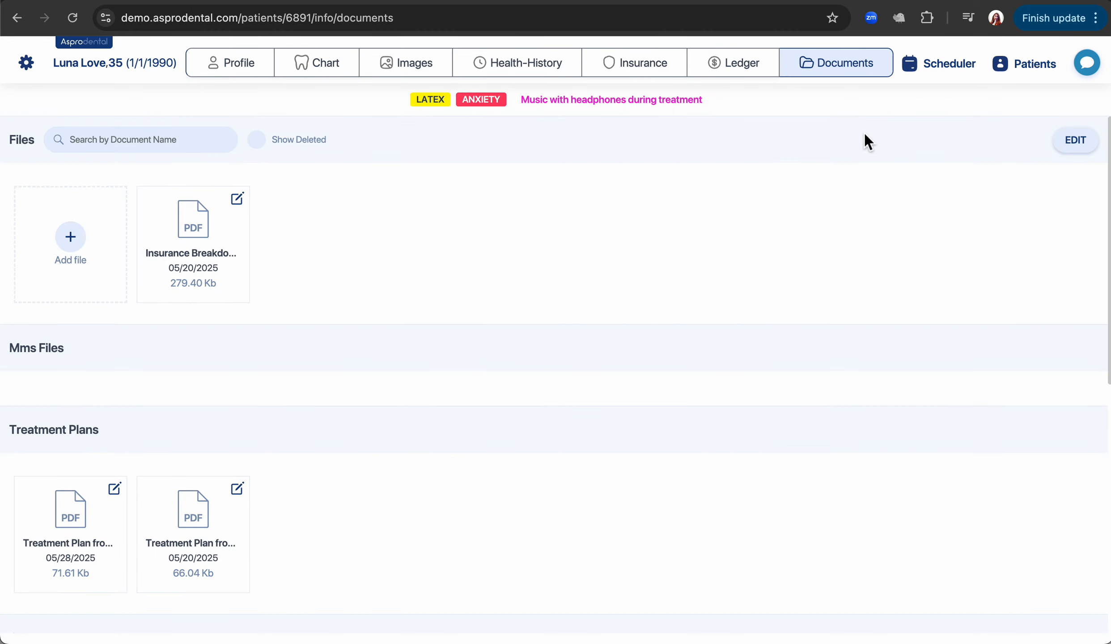
click(938, 70)
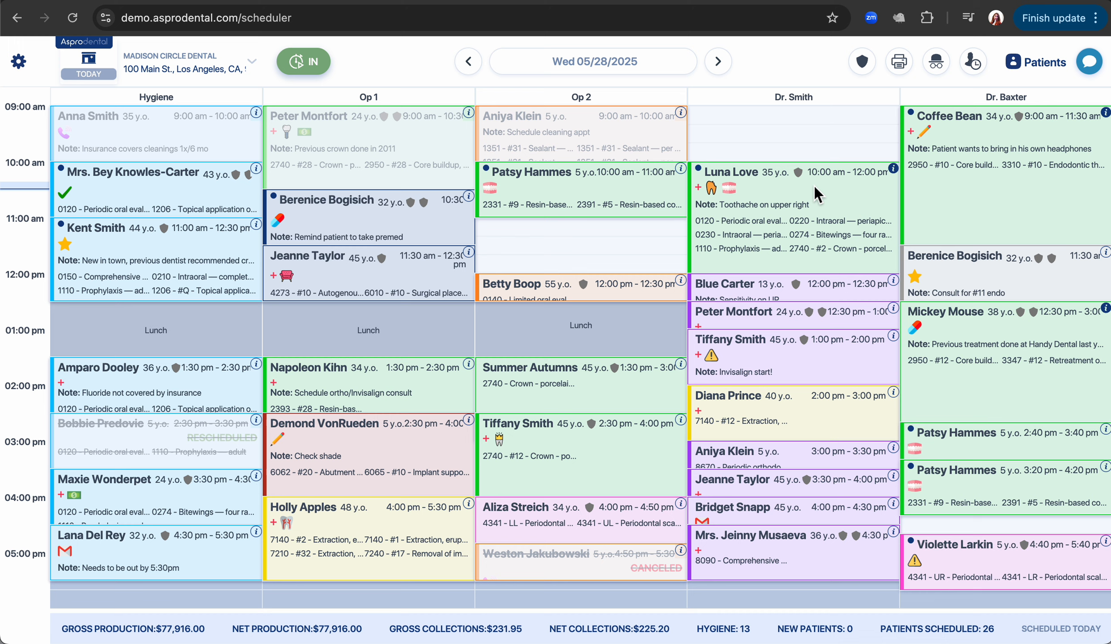
Check the patient out of her 10:00 am appointment to open her ledger.
click(807, 190)
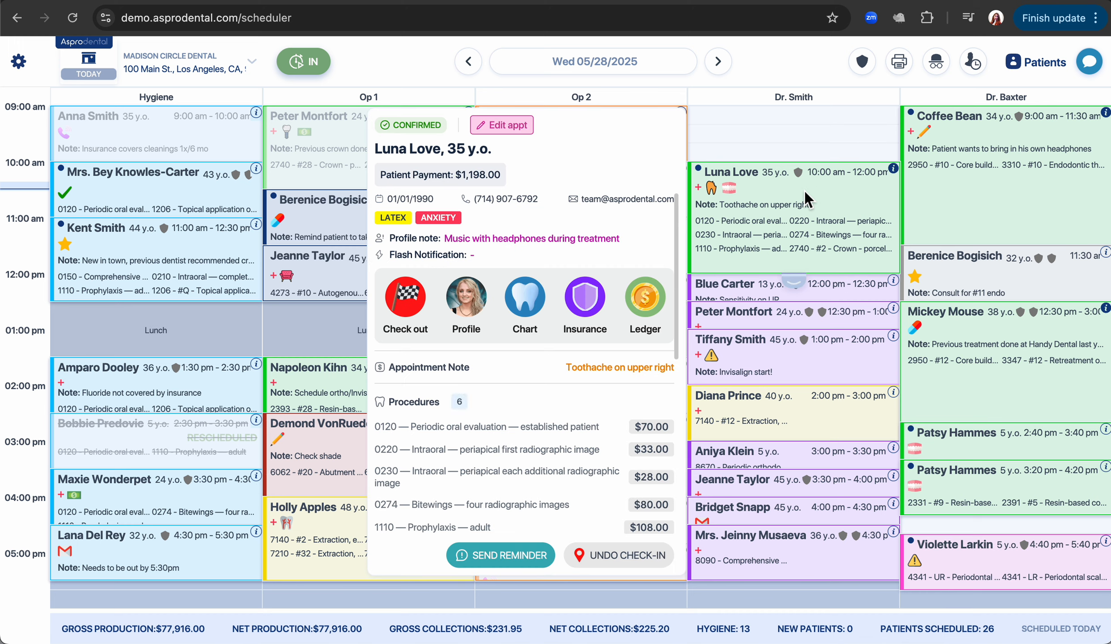
click(404, 313)
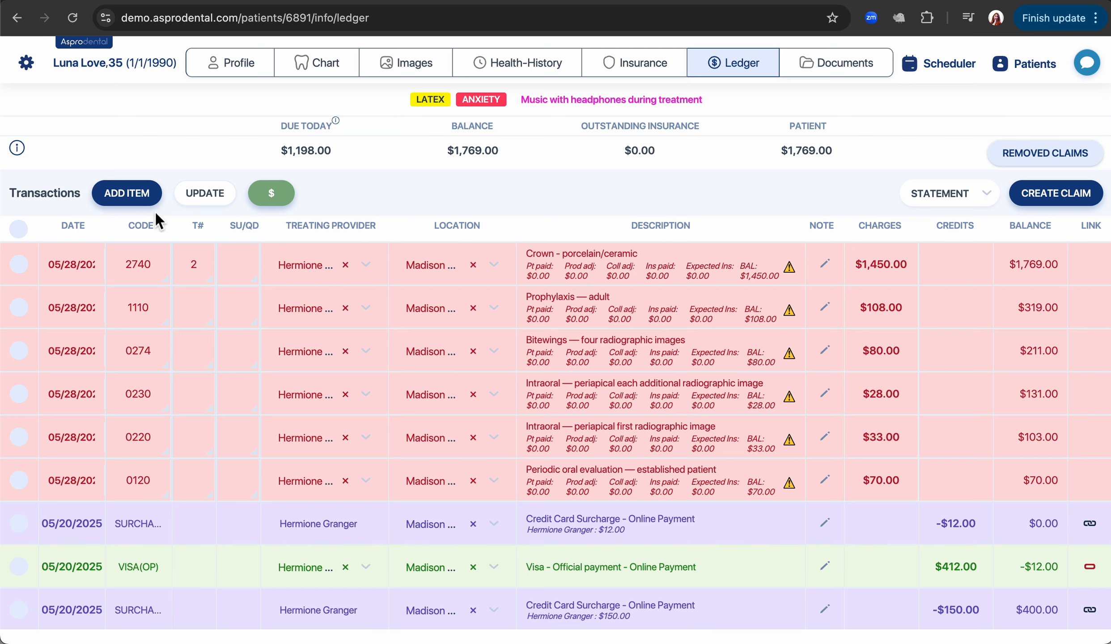
Add a $500.00 CASH credit, apply it to the newest balance (the #2 crown), and save.
click(135, 196)
text(c)
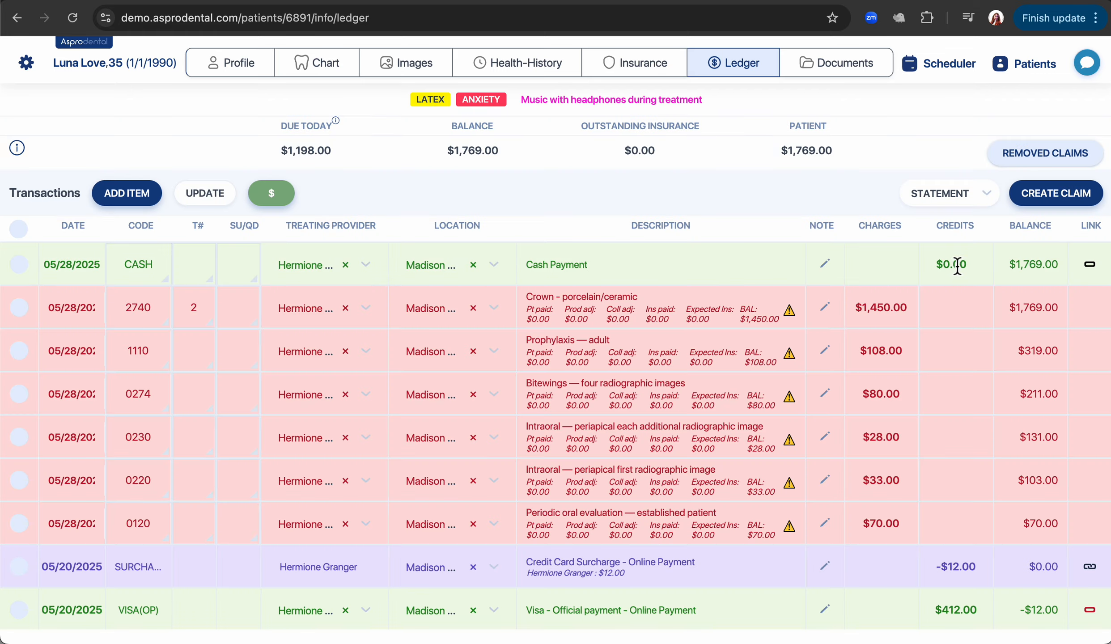
click(956, 266)
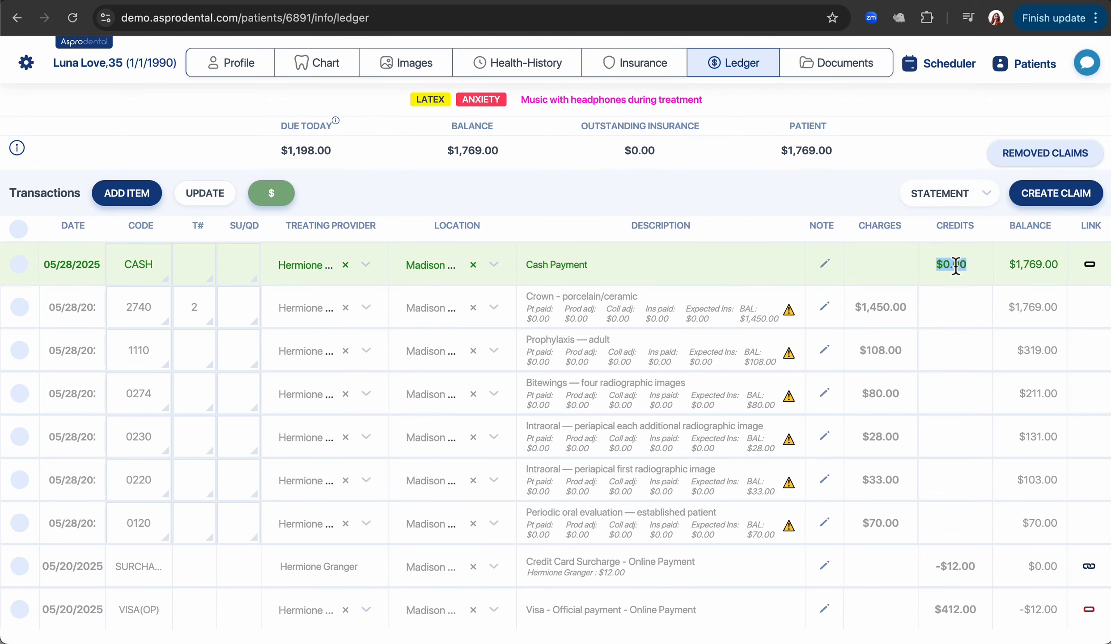
text(500.00)
key(Return)
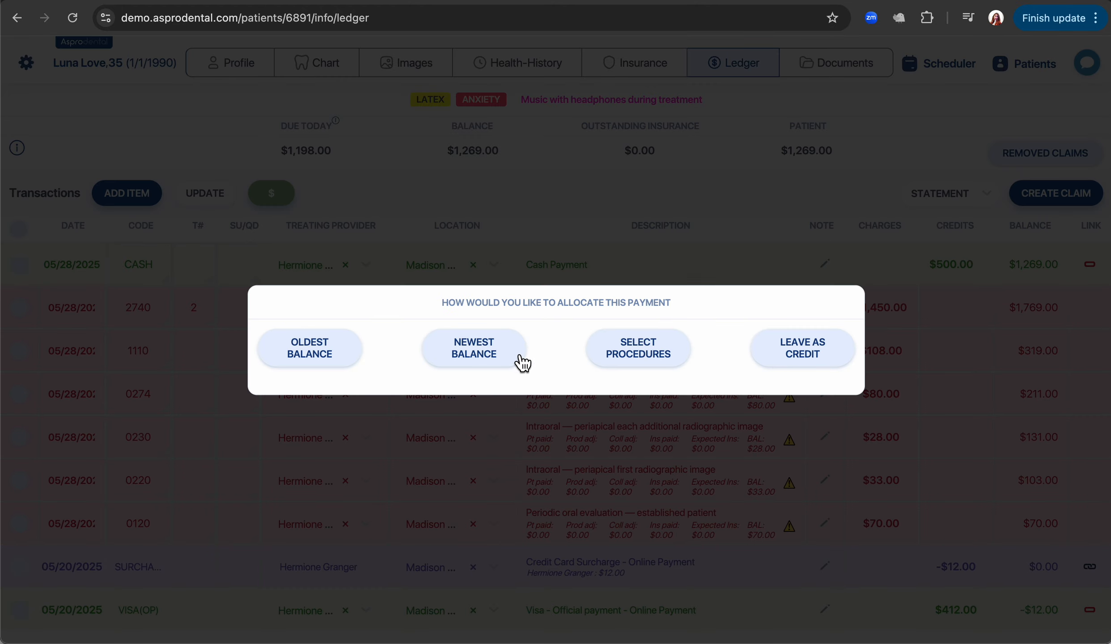
click(509, 357)
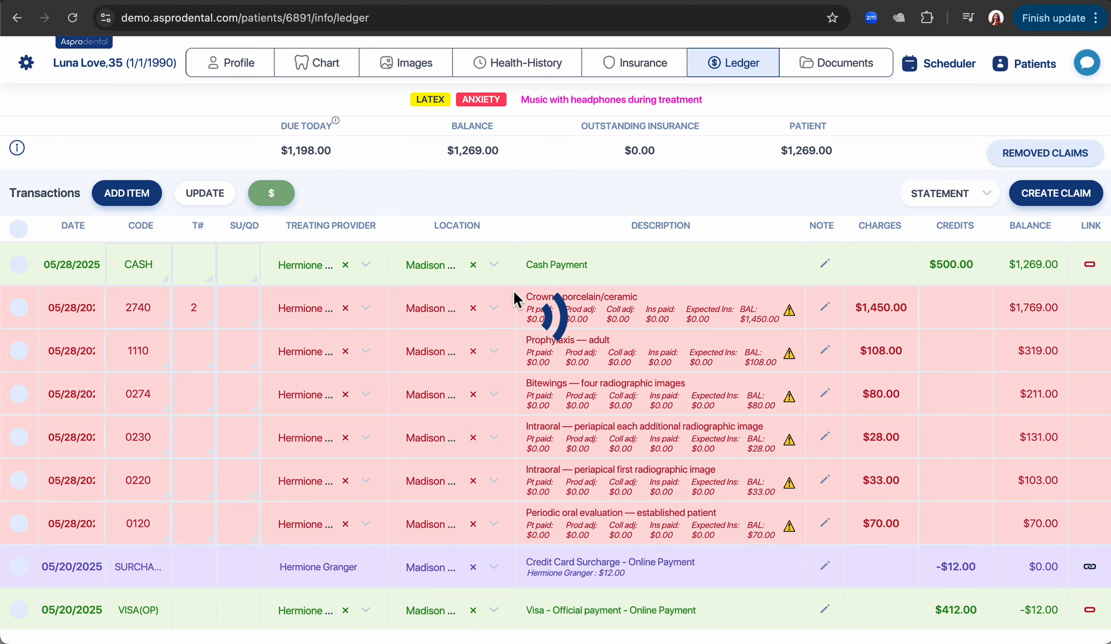
click(798, 551)
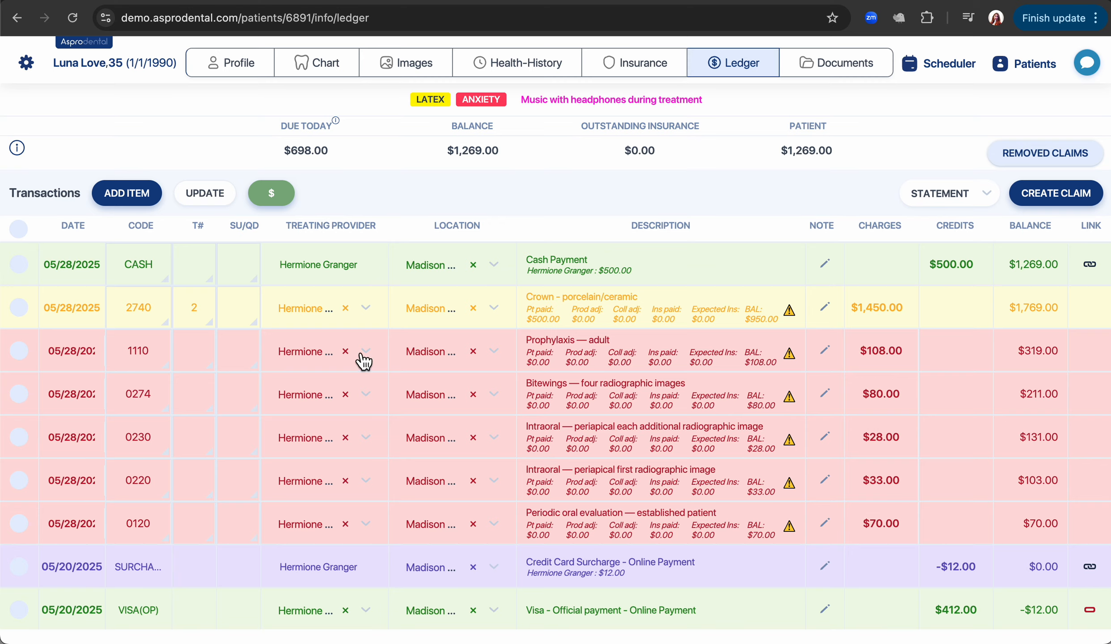
click(271, 193)
Set up a new Payment transaction for $600.
click(432, 303)
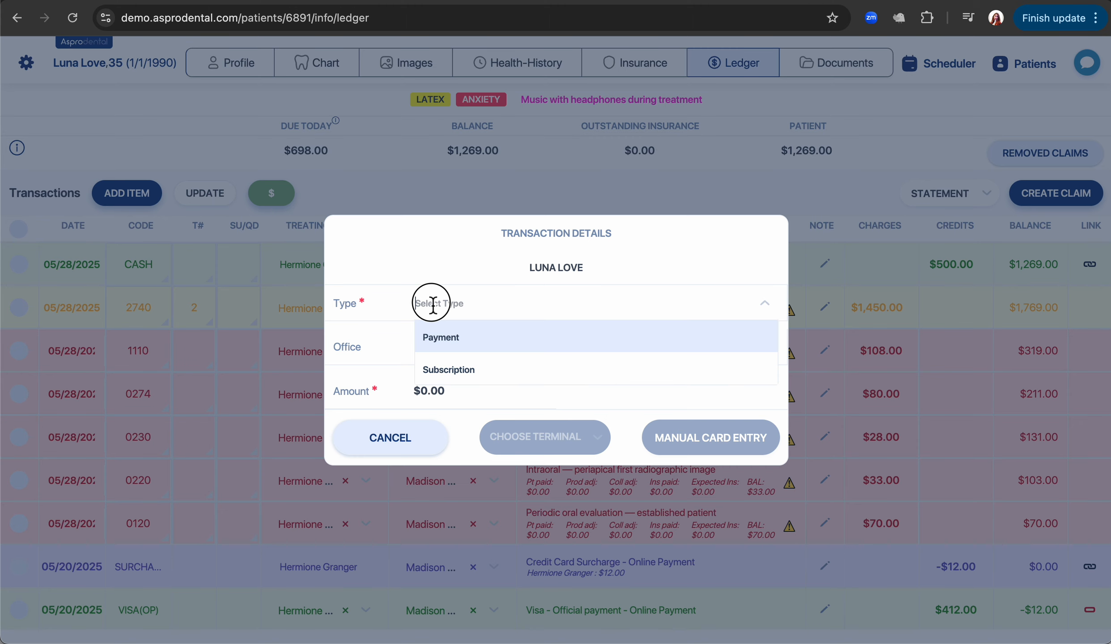
click(445, 336)
click(449, 387)
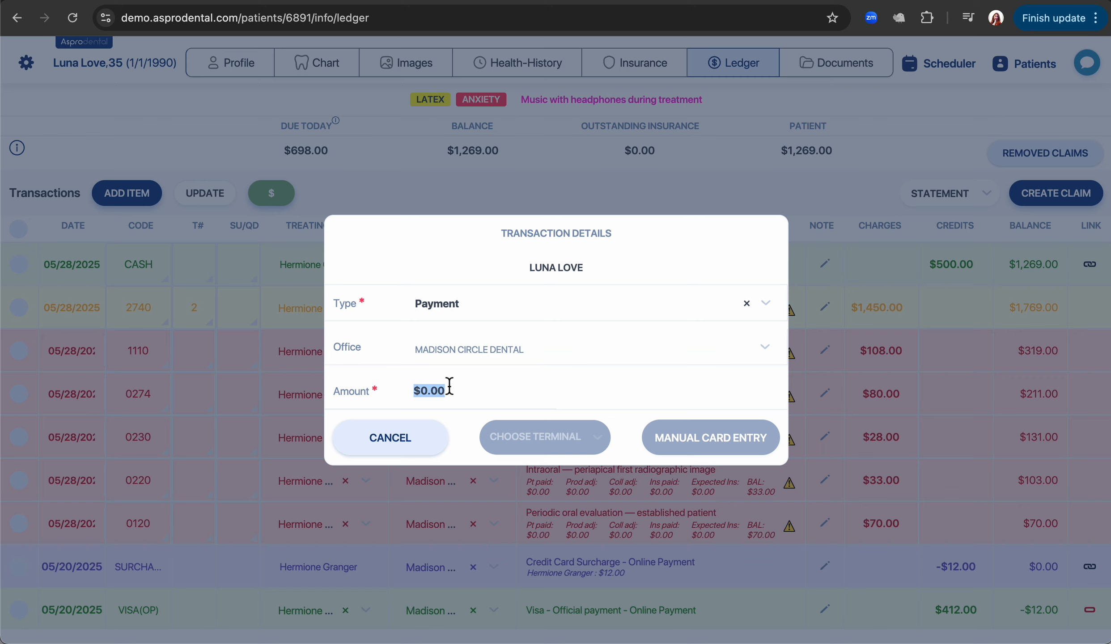
text(600)
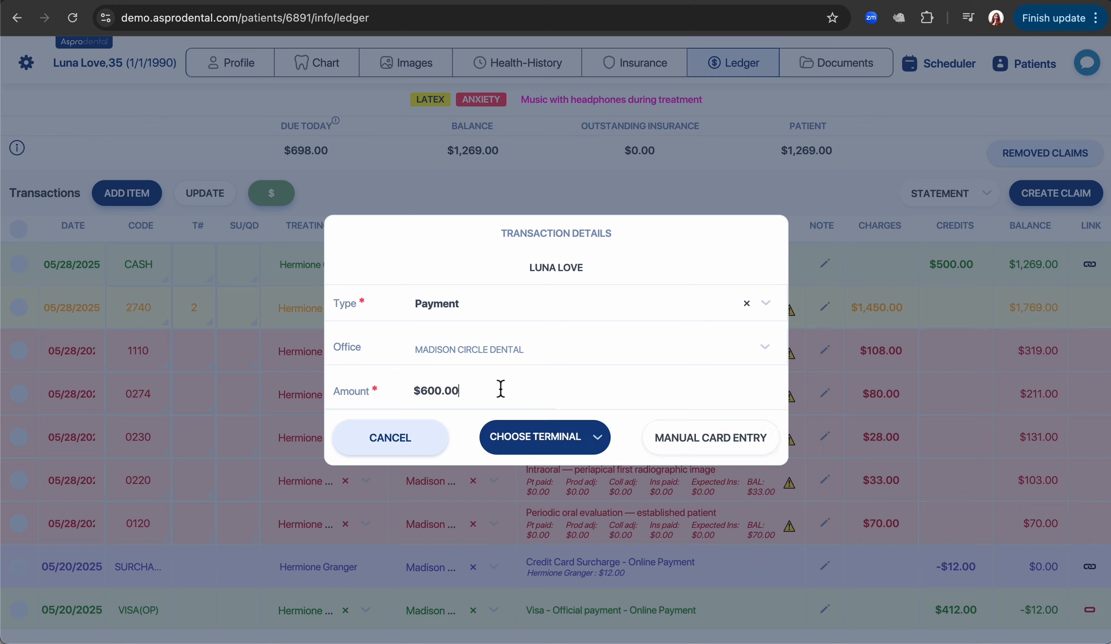
Manually enter the card number, expiry and security code, and submit the $618.00 payment.
click(718, 441)
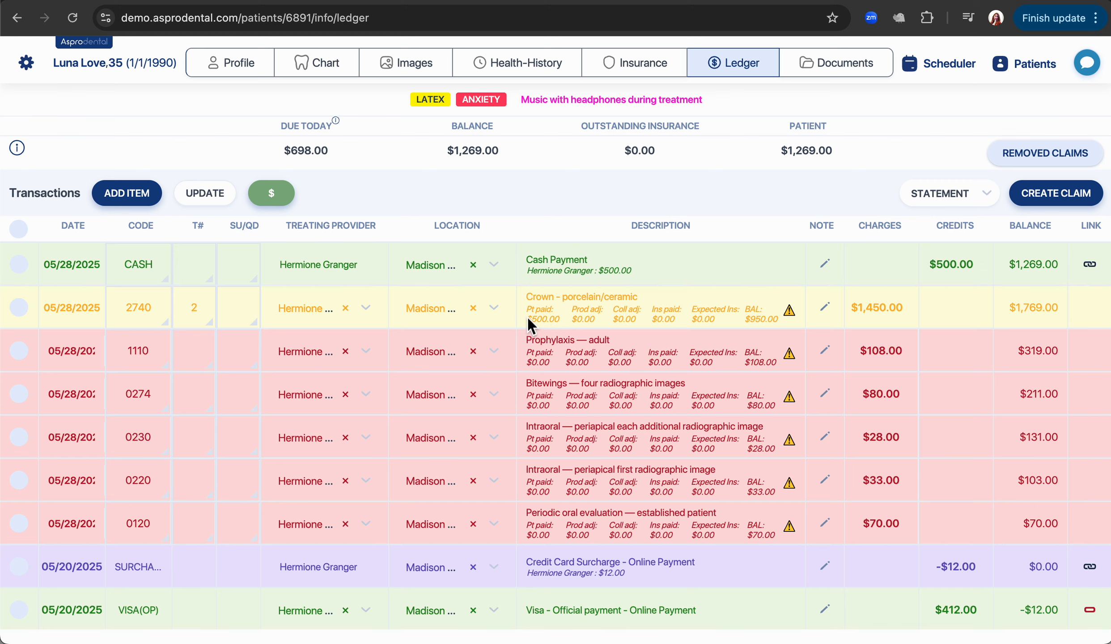
text(4)
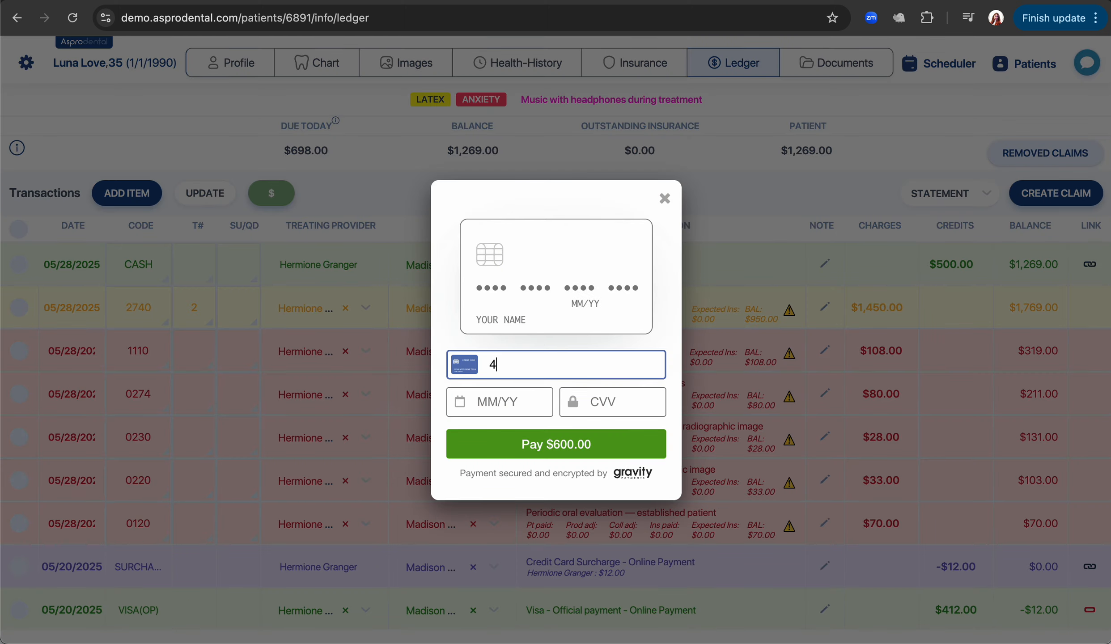
text(242 4242 4242 4242)
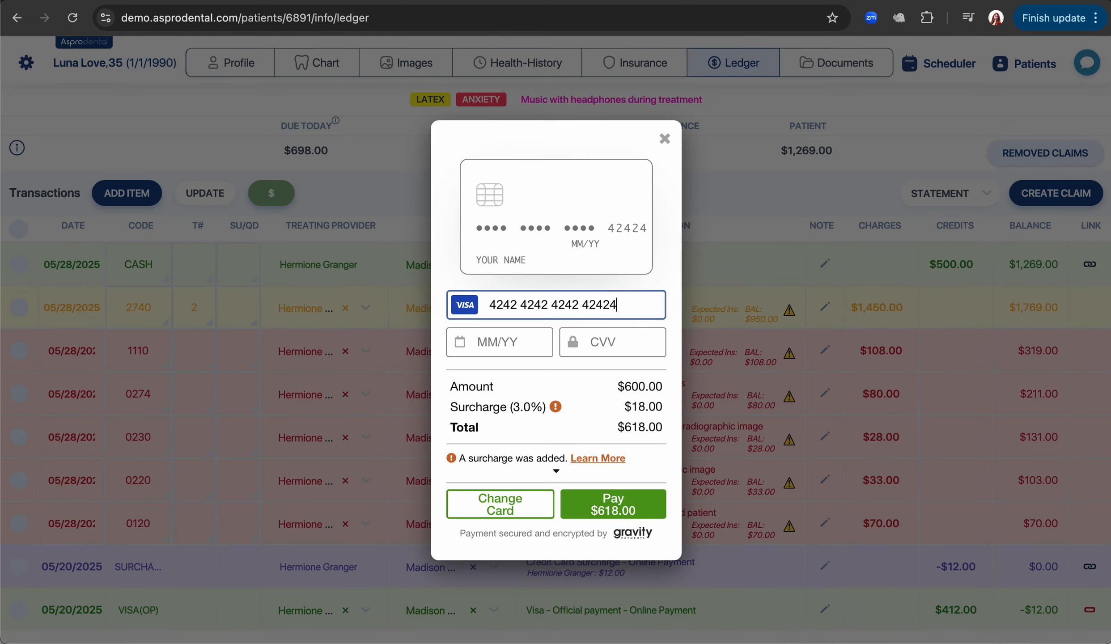
click(499, 343)
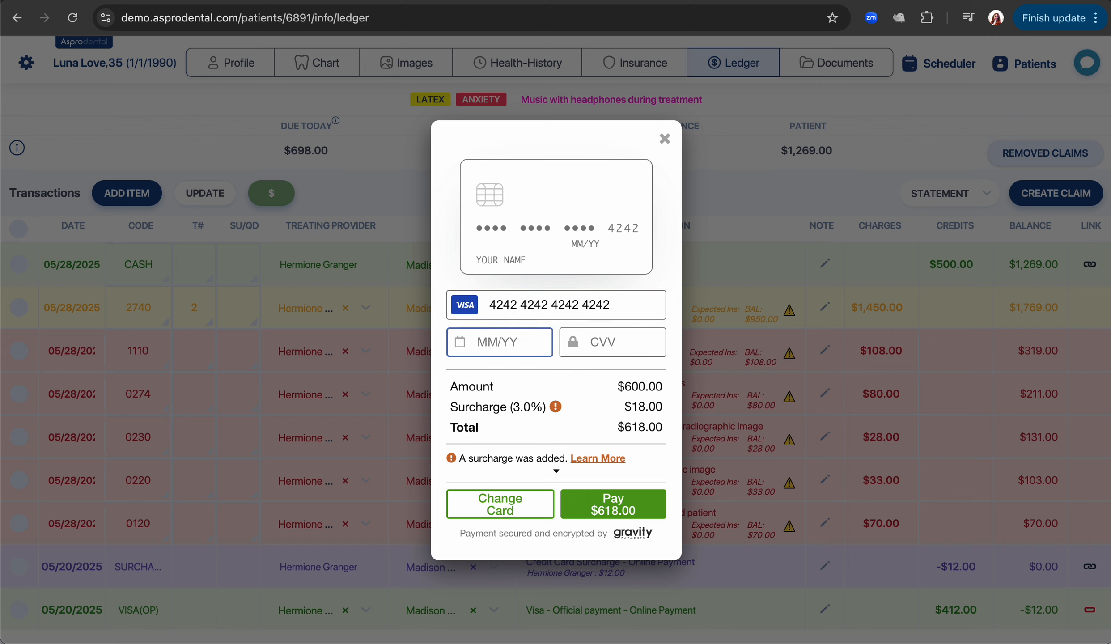
text(0126)
click(597, 344)
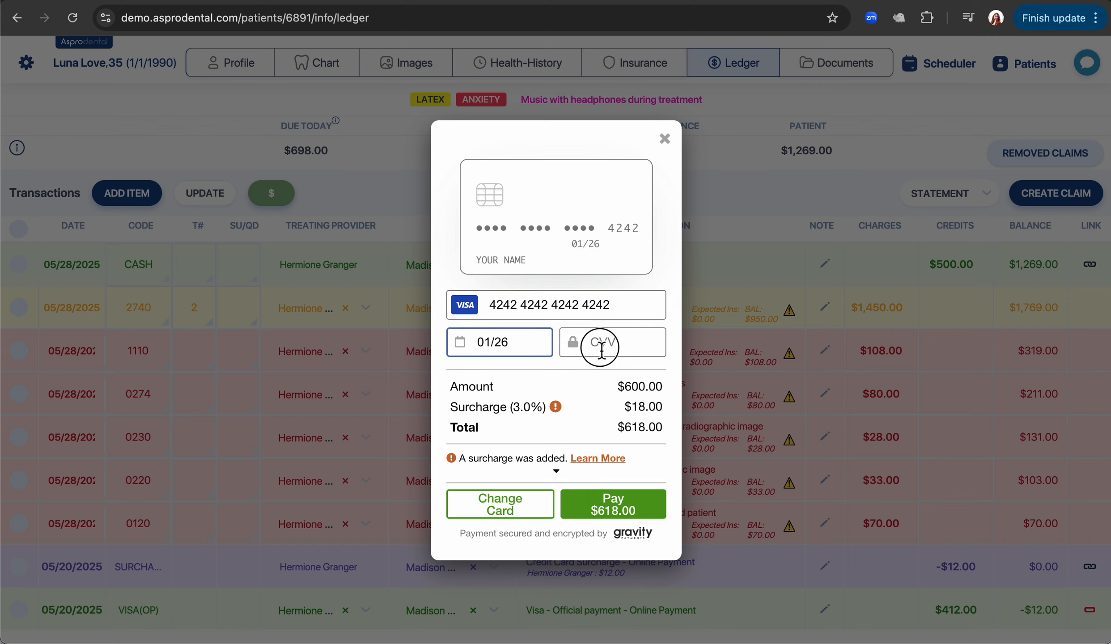
text(123)
click(626, 521)
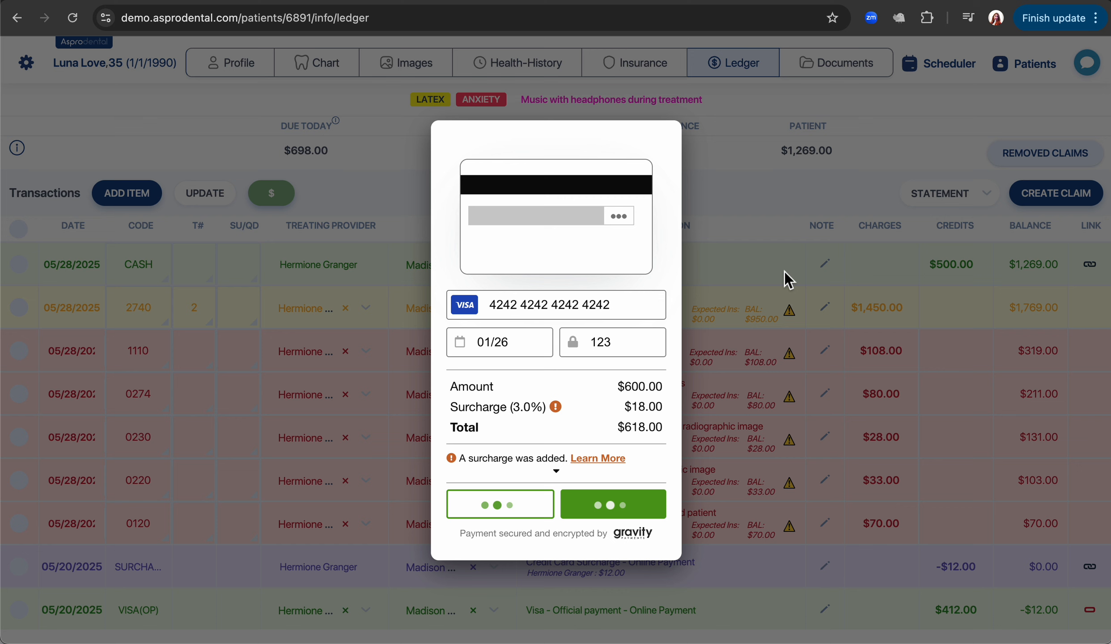